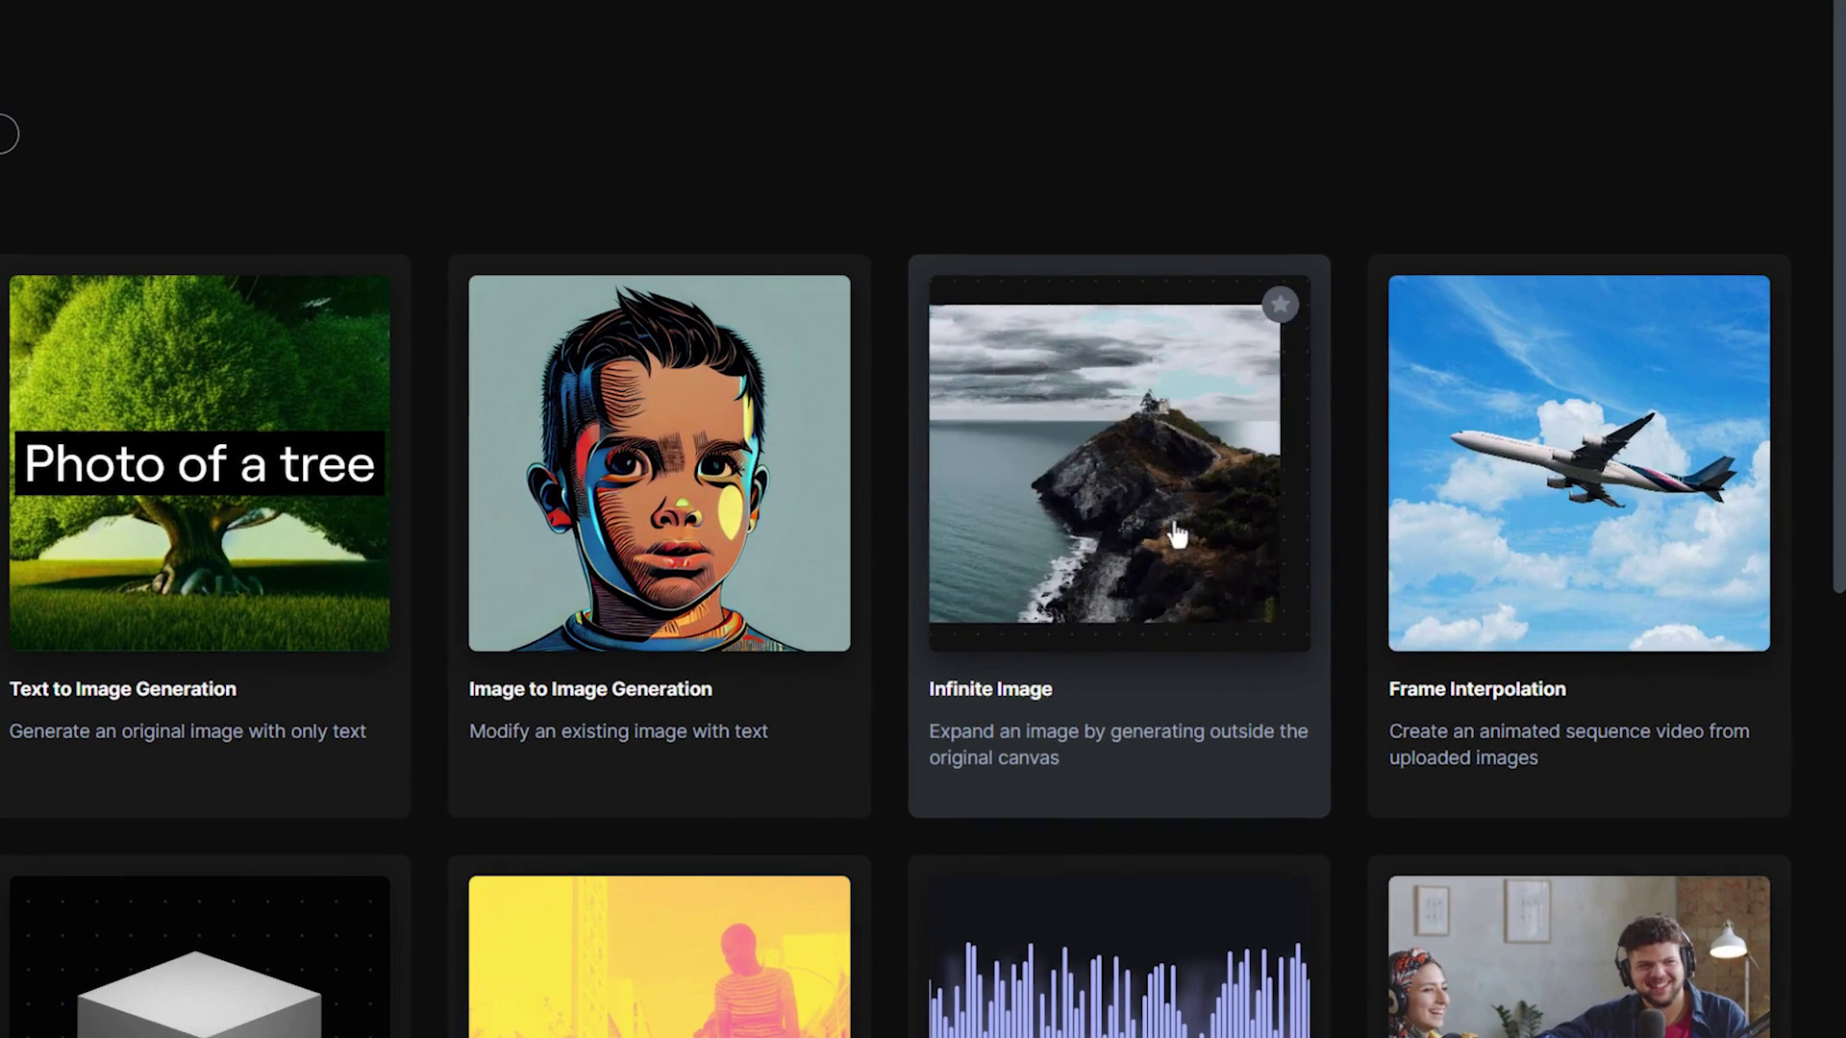
Step: Launch the Infinite Image tool from the AI Magic Tools gallery
left_click(1176, 536)
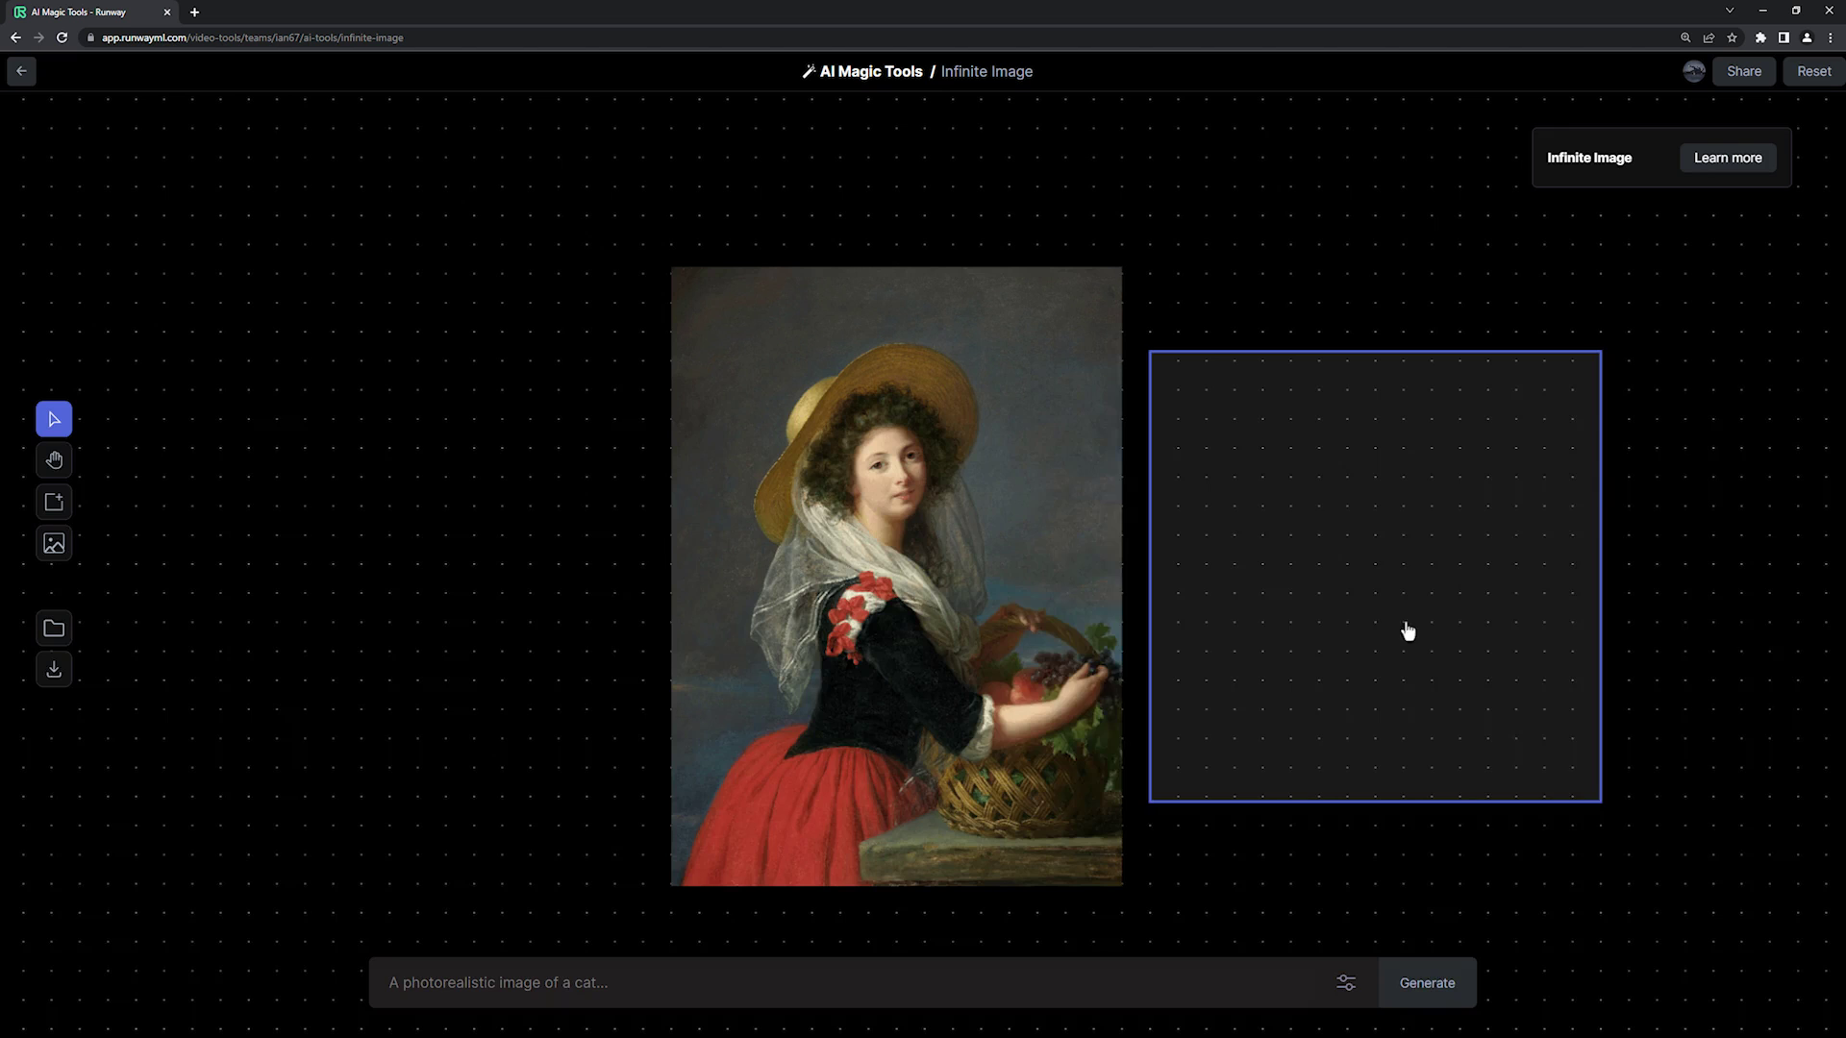
Step: Generate from the right edge and keep the house-on-a-hill variant after browsing the others
left_click_drag(1404, 631, 1267, 631)
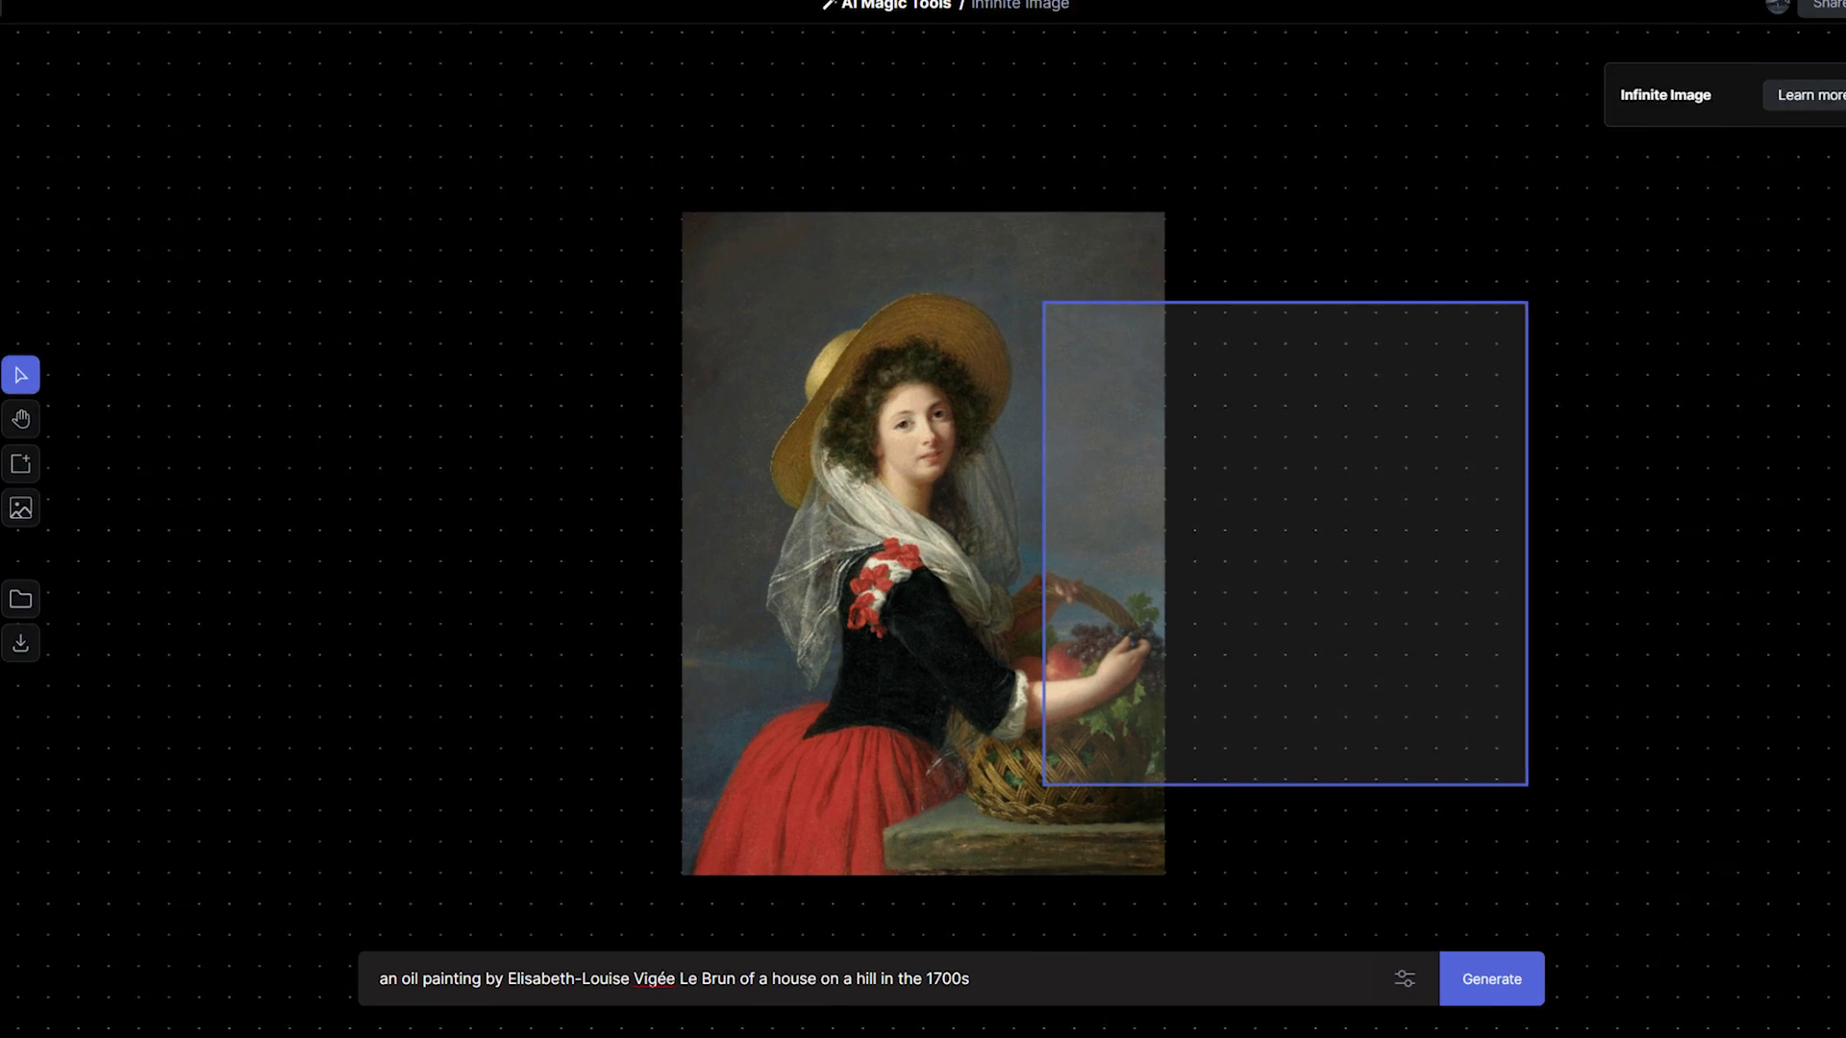
key("Return")
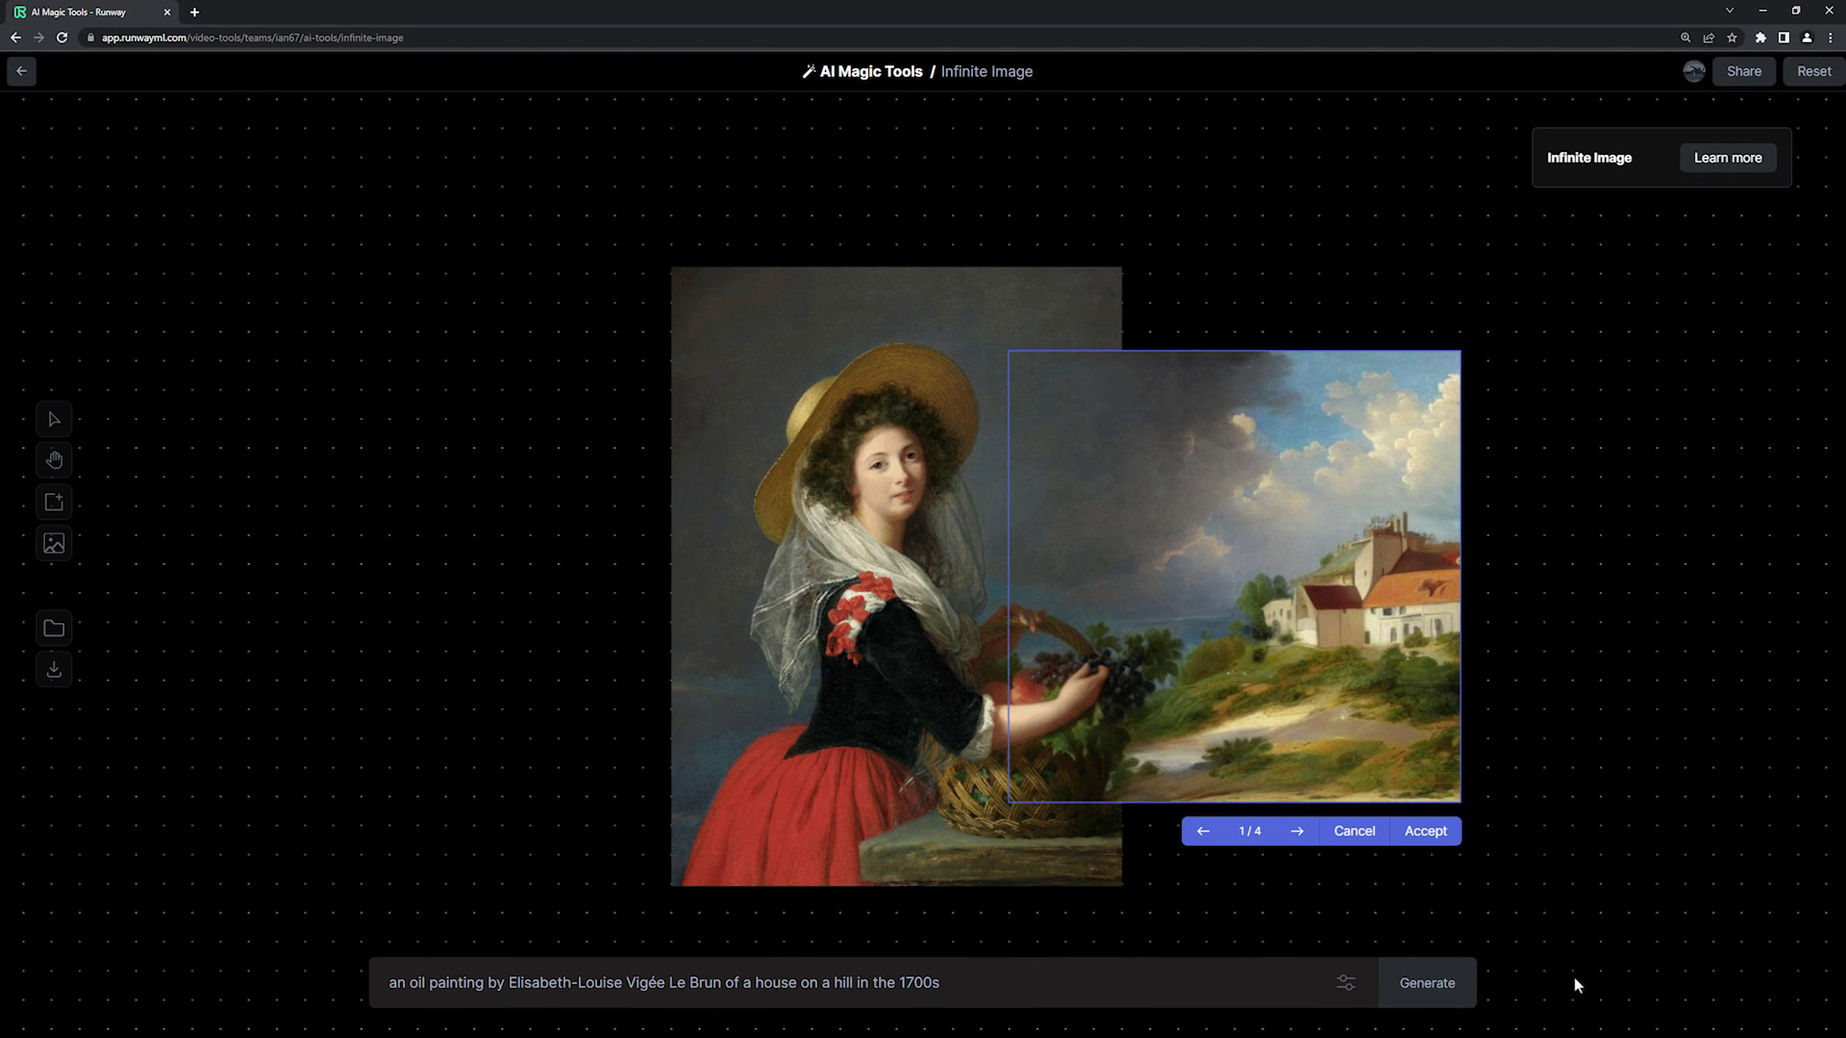
left_click(1297, 837)
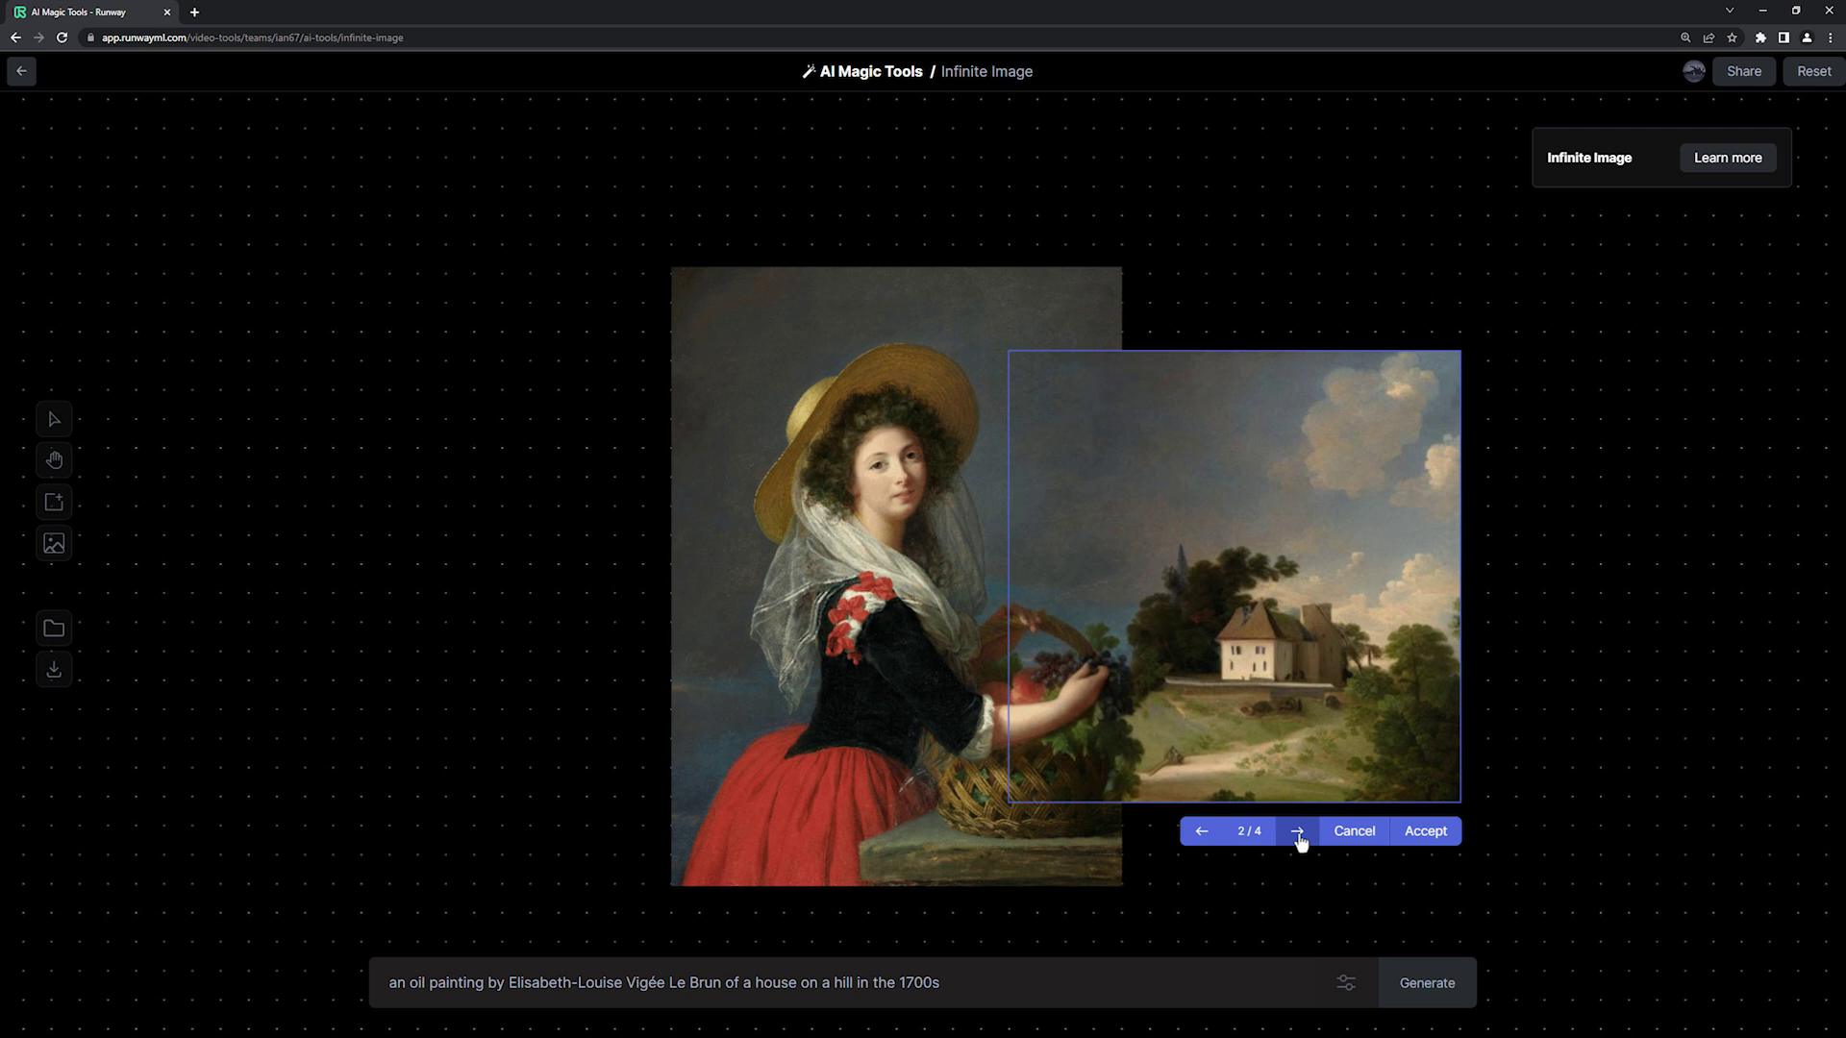
left_click(1299, 837)
left_click(1299, 836)
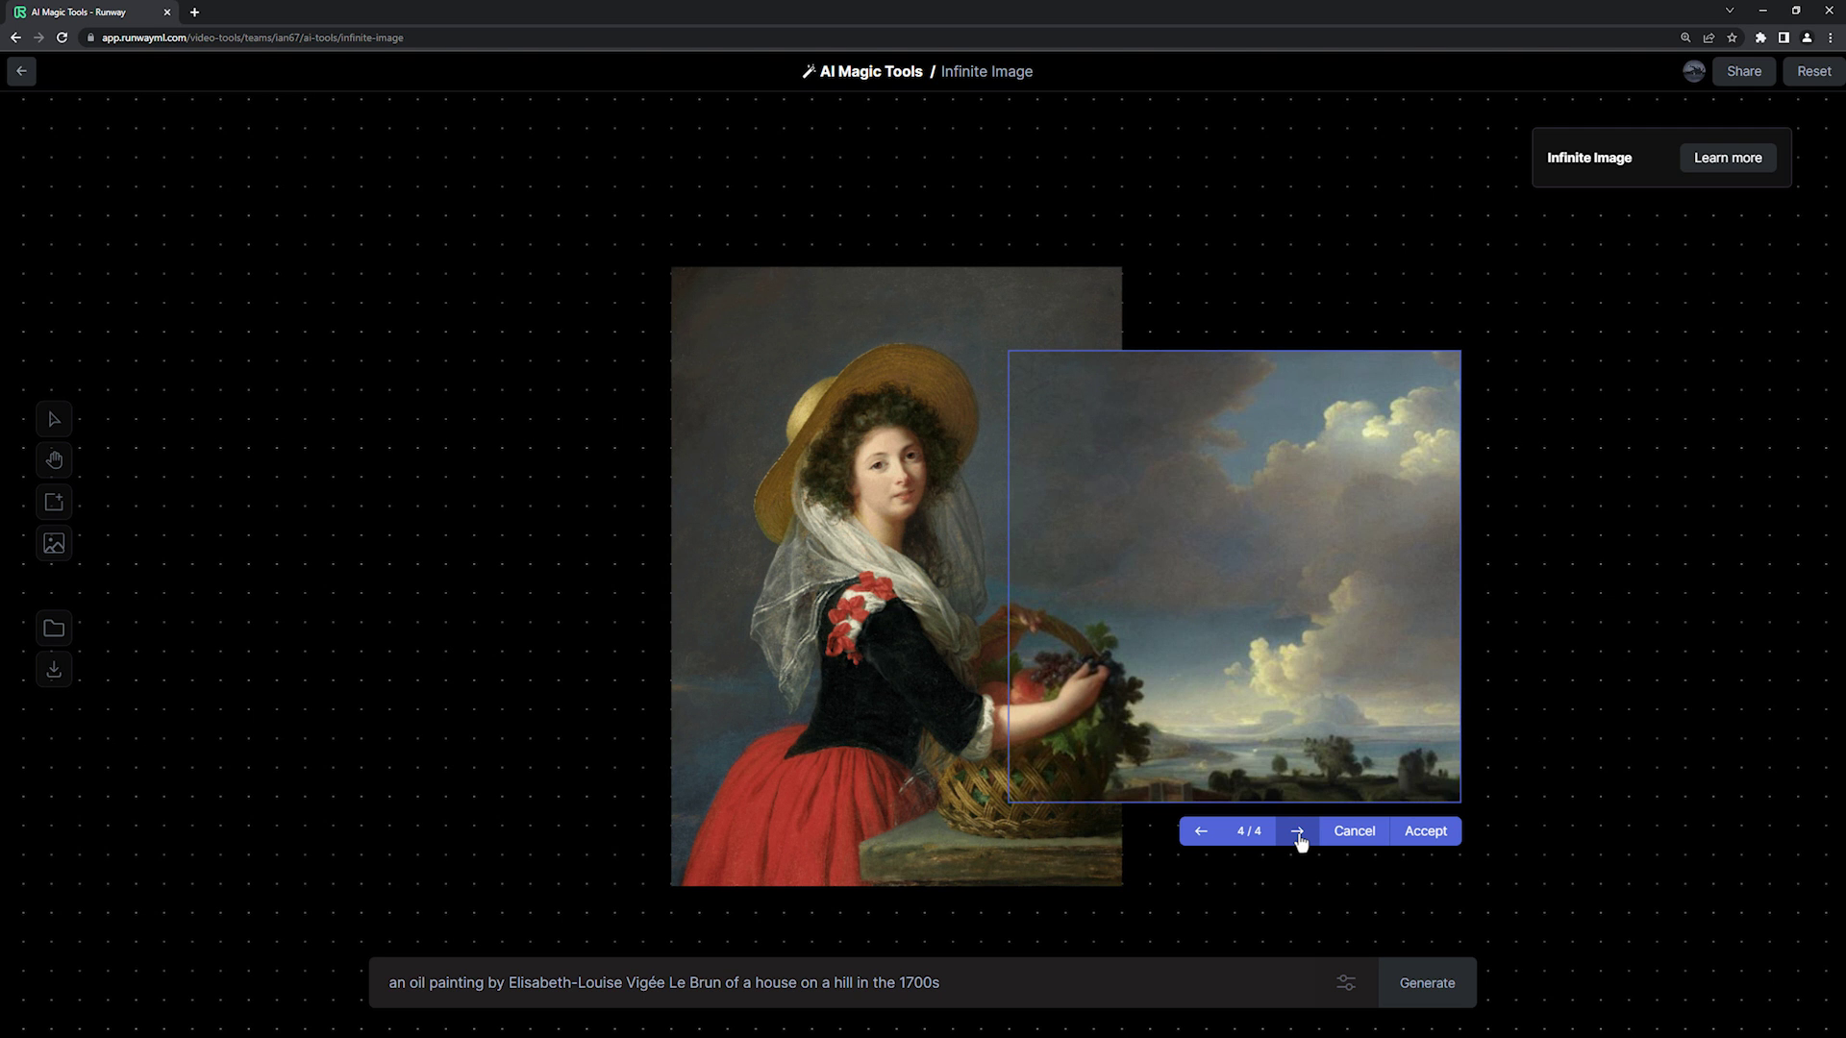
left_click(1300, 837)
left_click(1410, 836)
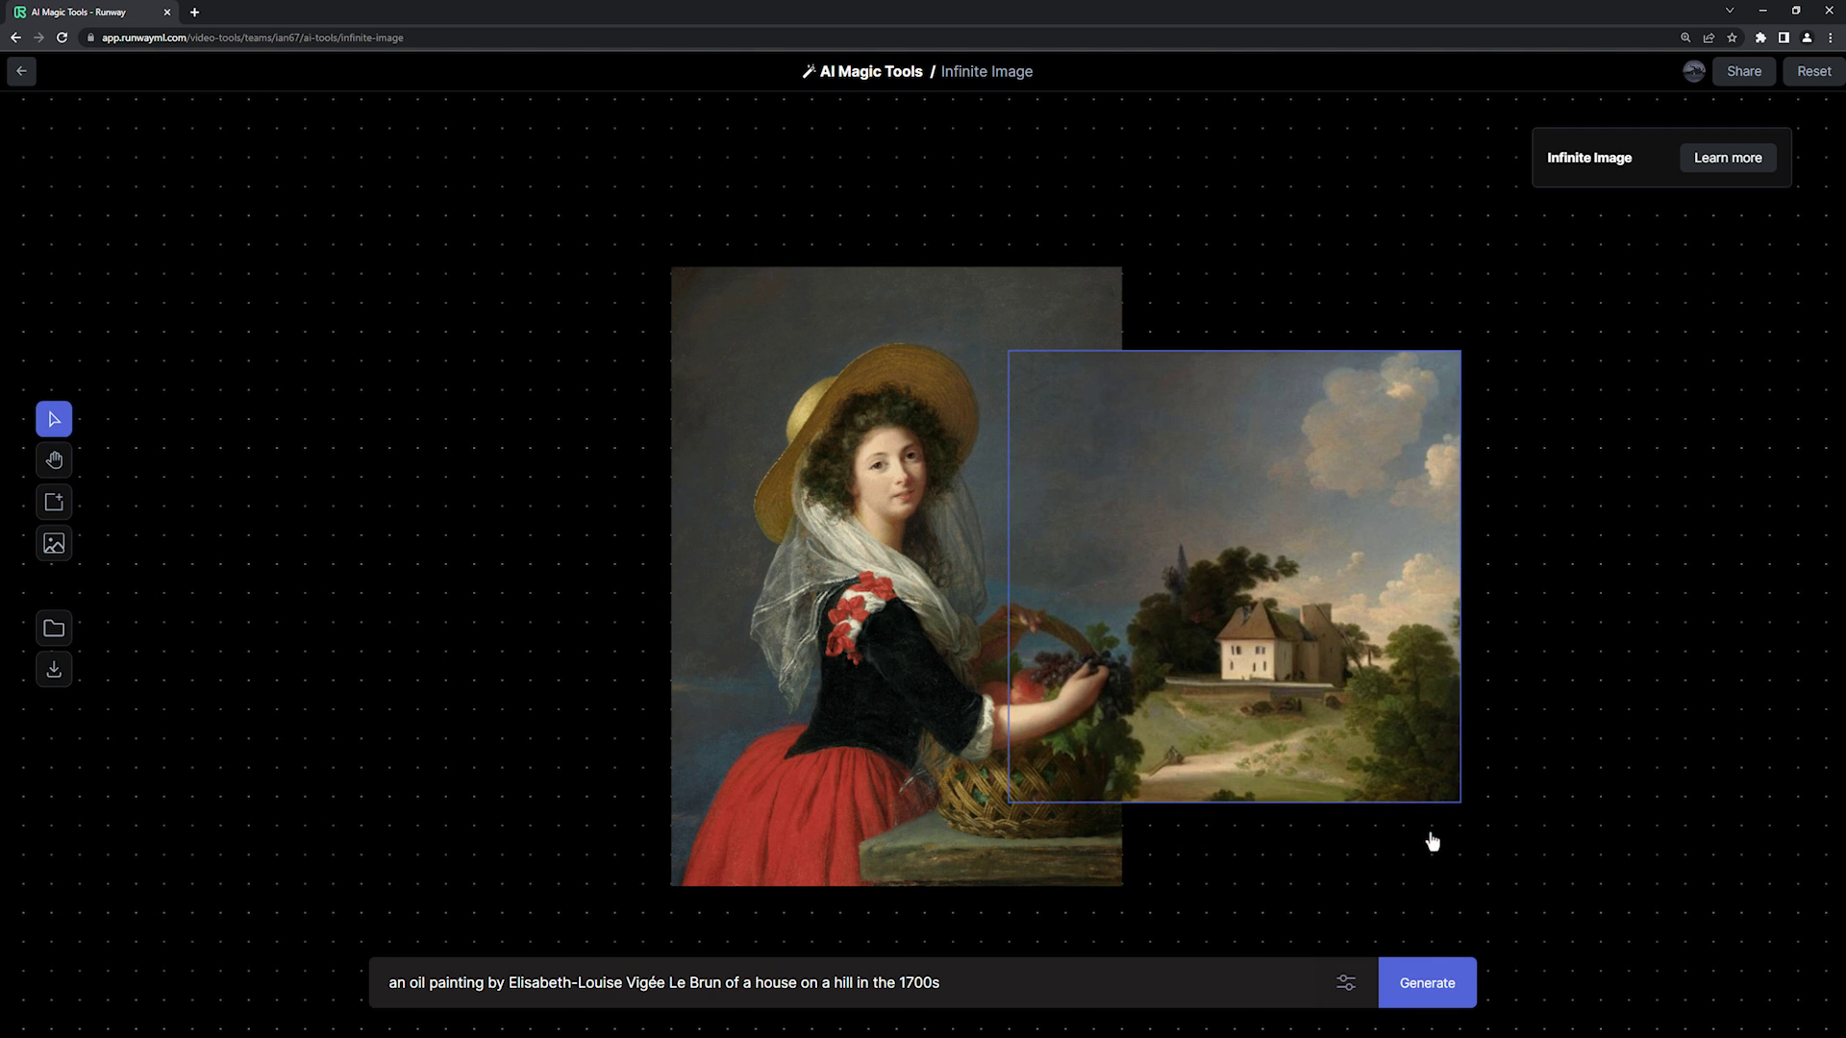
Step: Shift the frame further right, reprompt 'valley of trees', and accept that landscape variant
left_click_drag(1021, 587, 1175, 581)
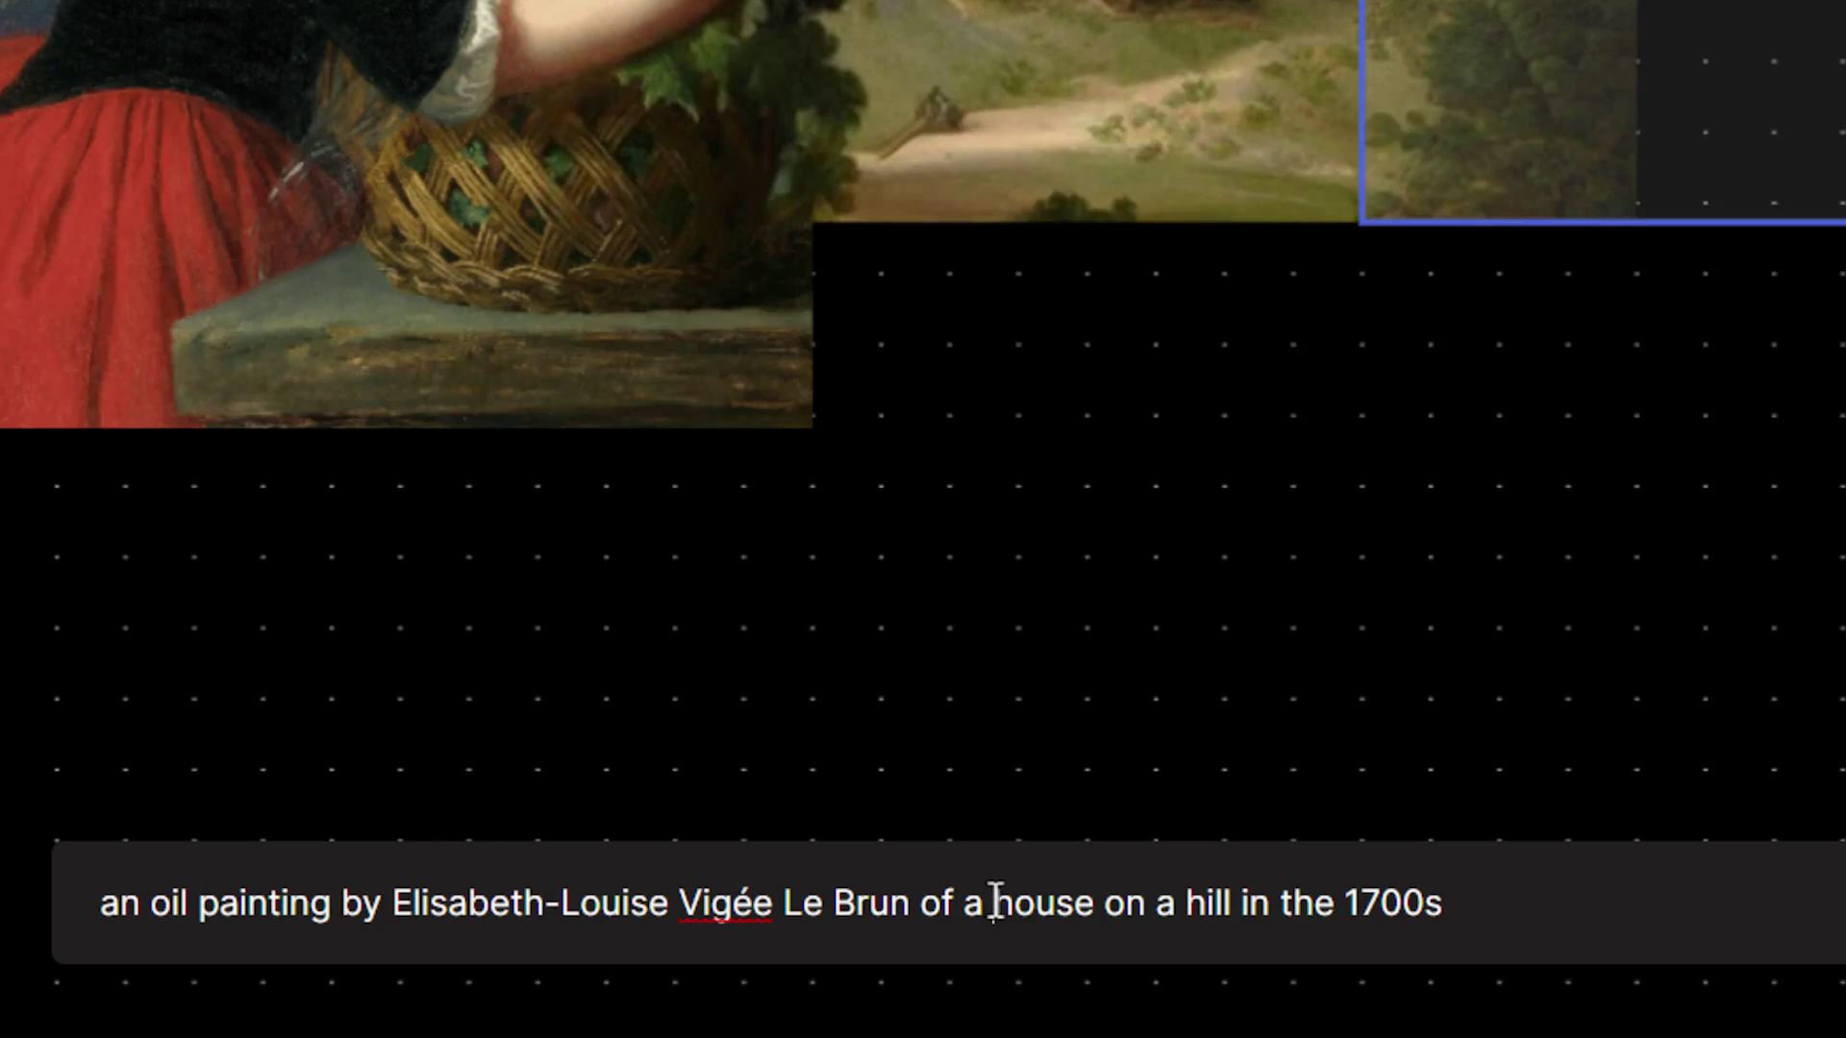
left_click_drag(755, 982, 996, 982)
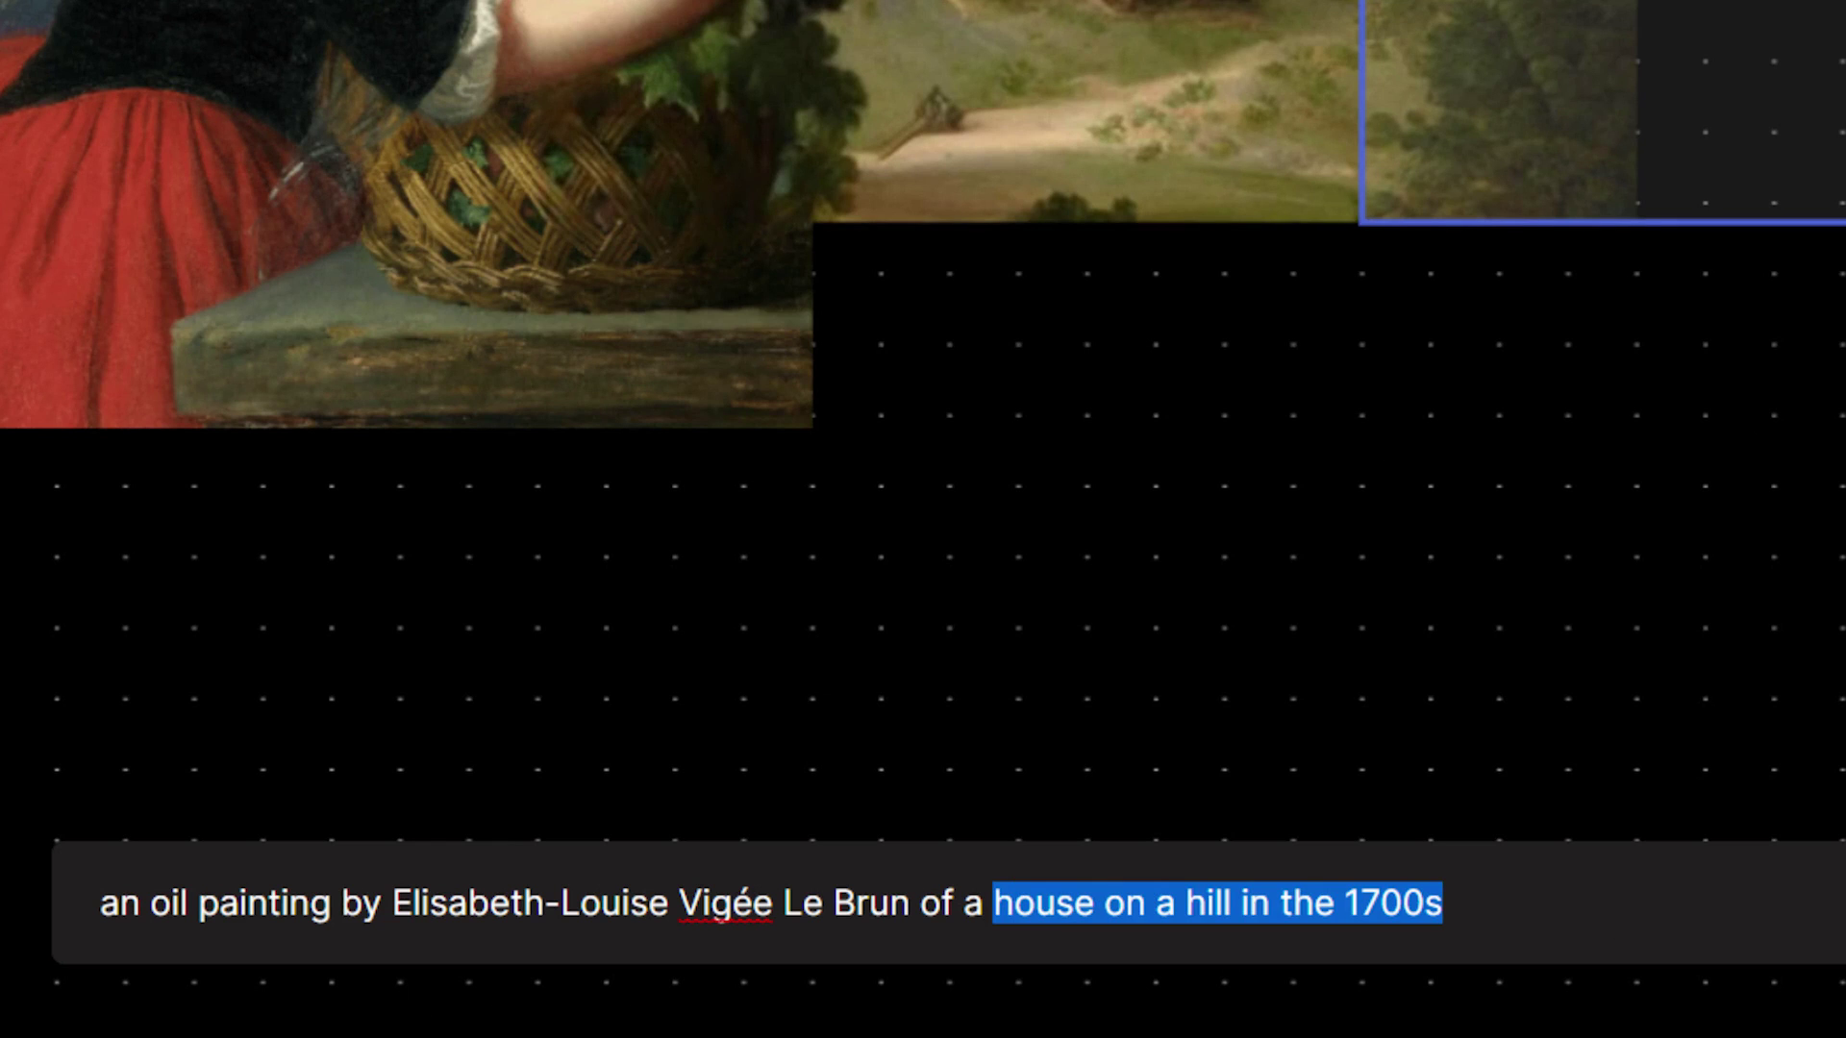
key("BackSpace")
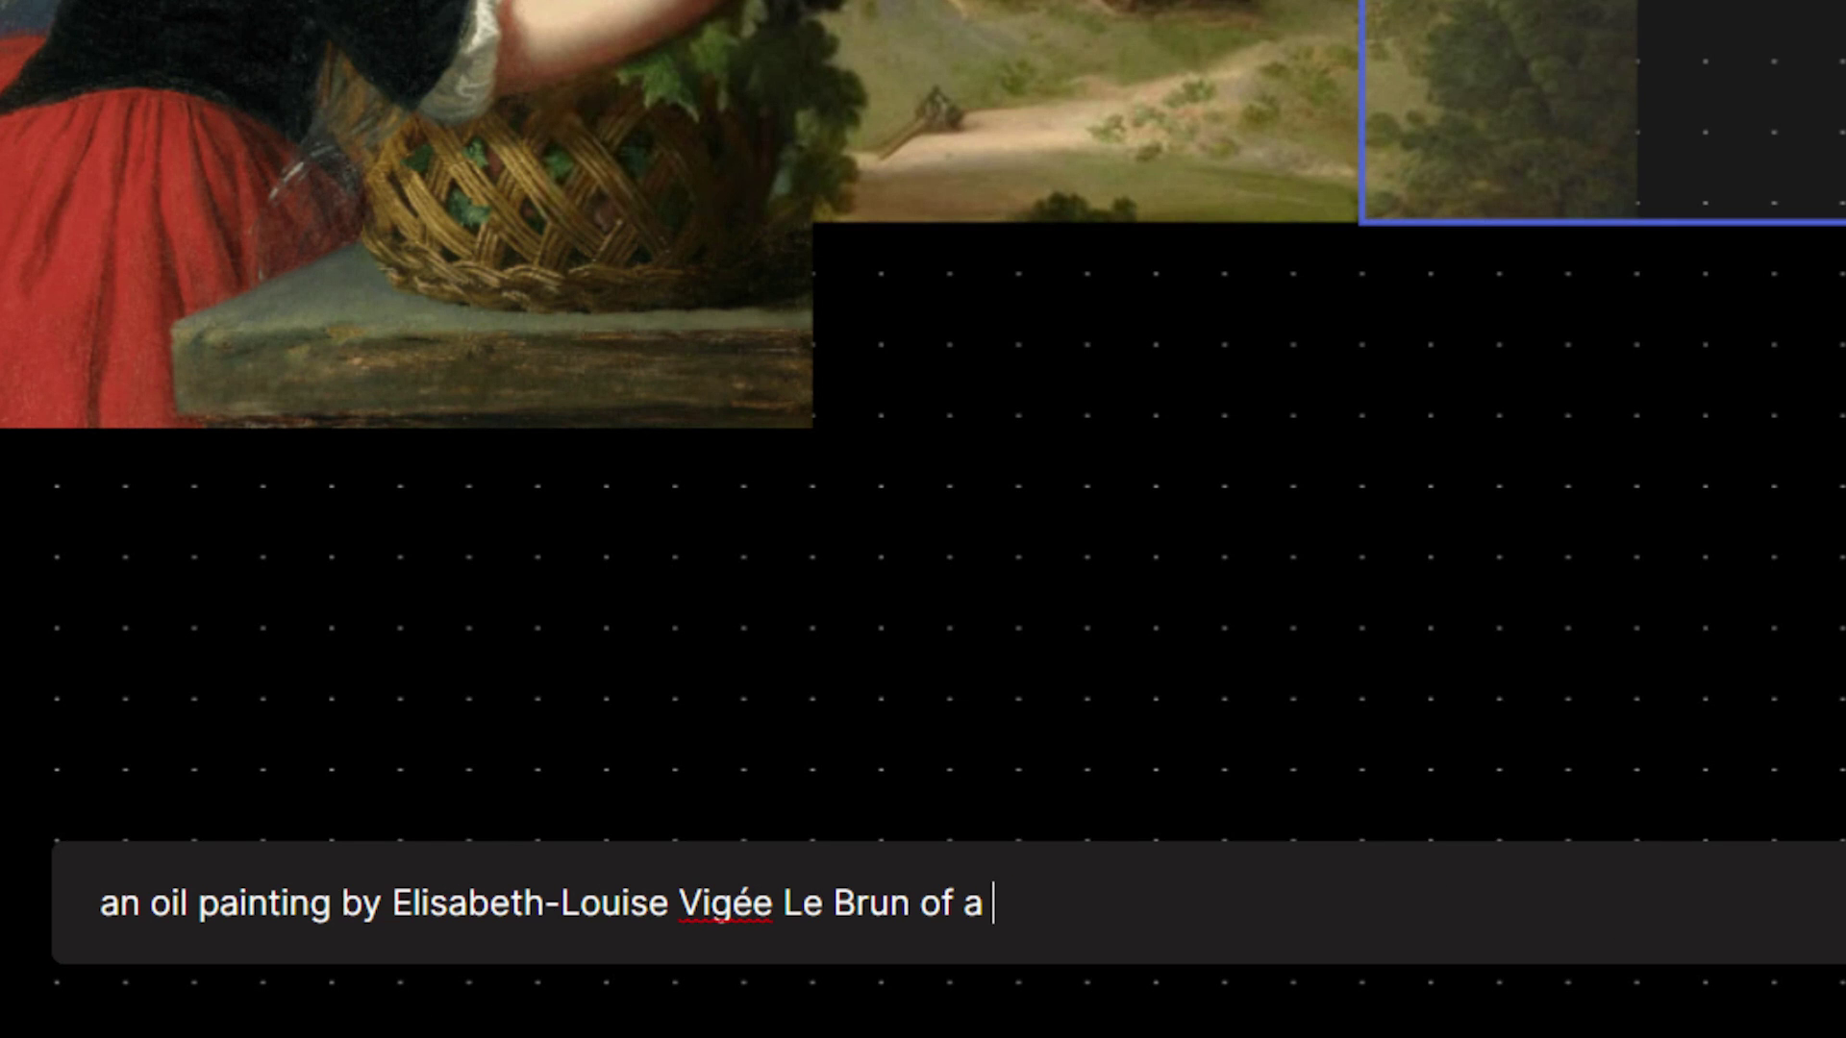
type("valley of ")
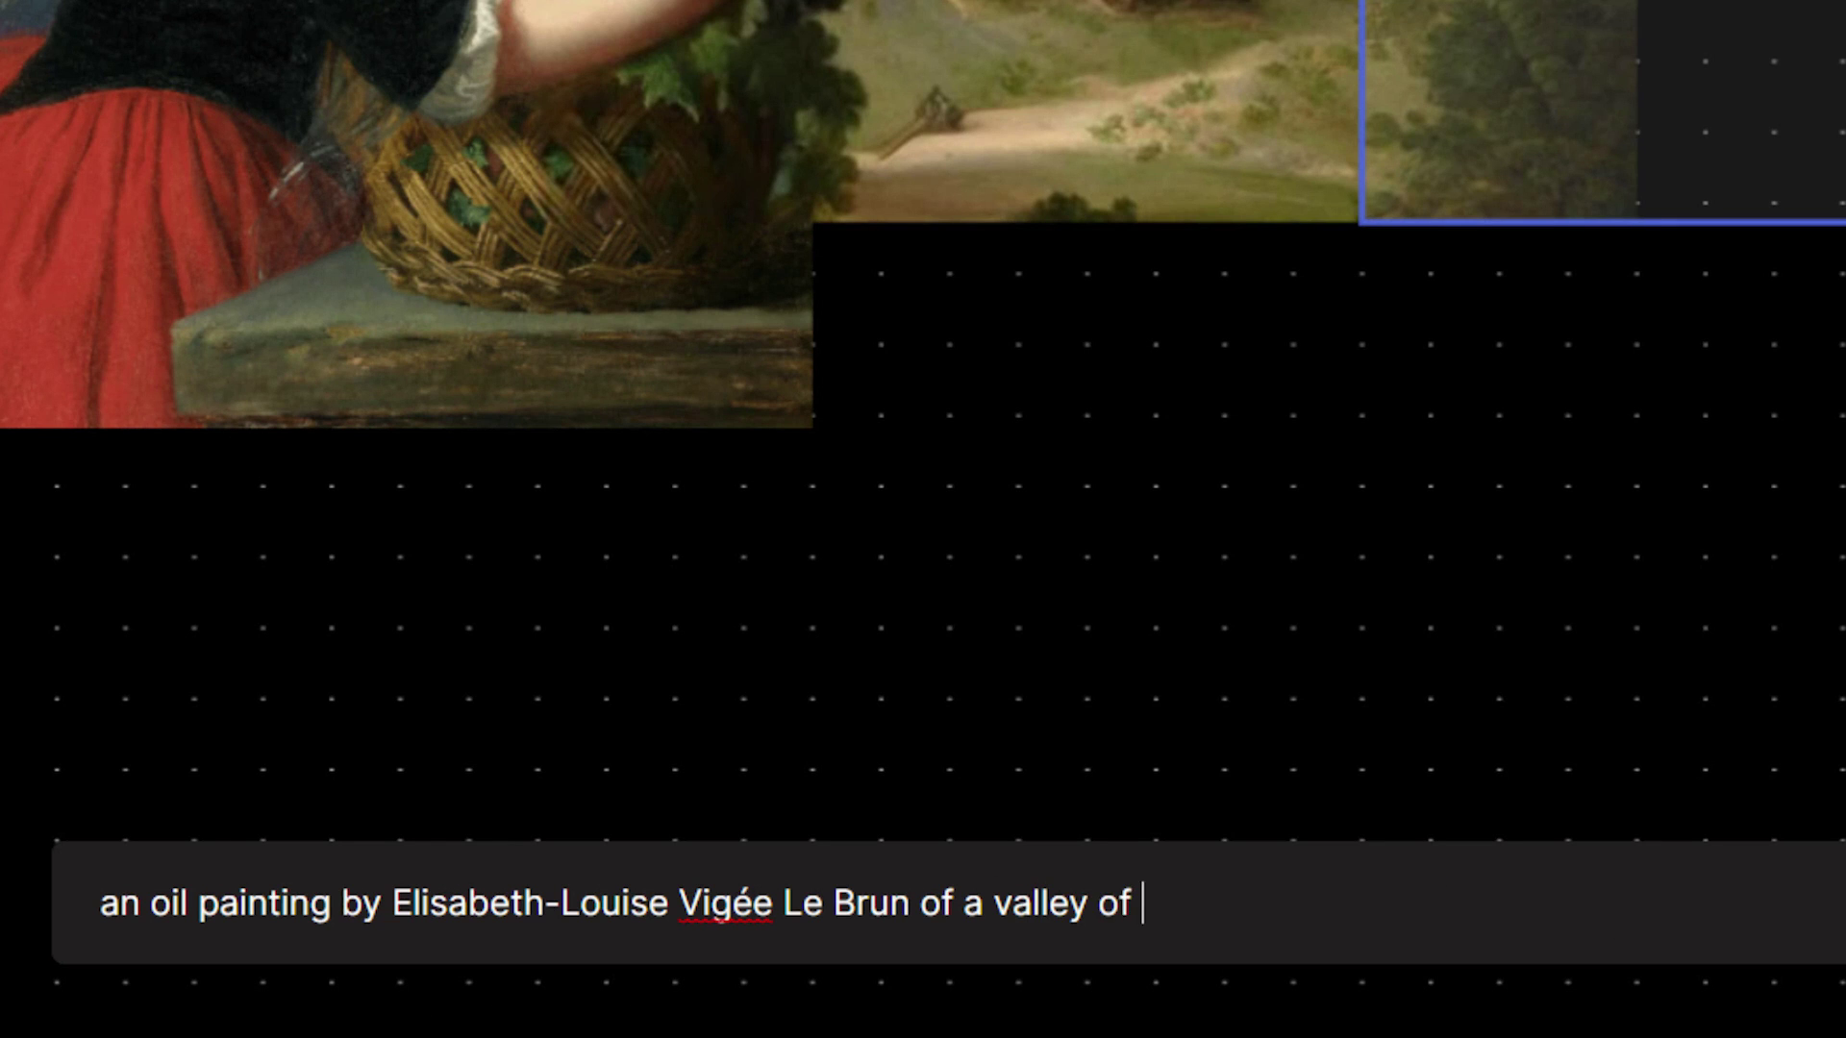
type("trees")
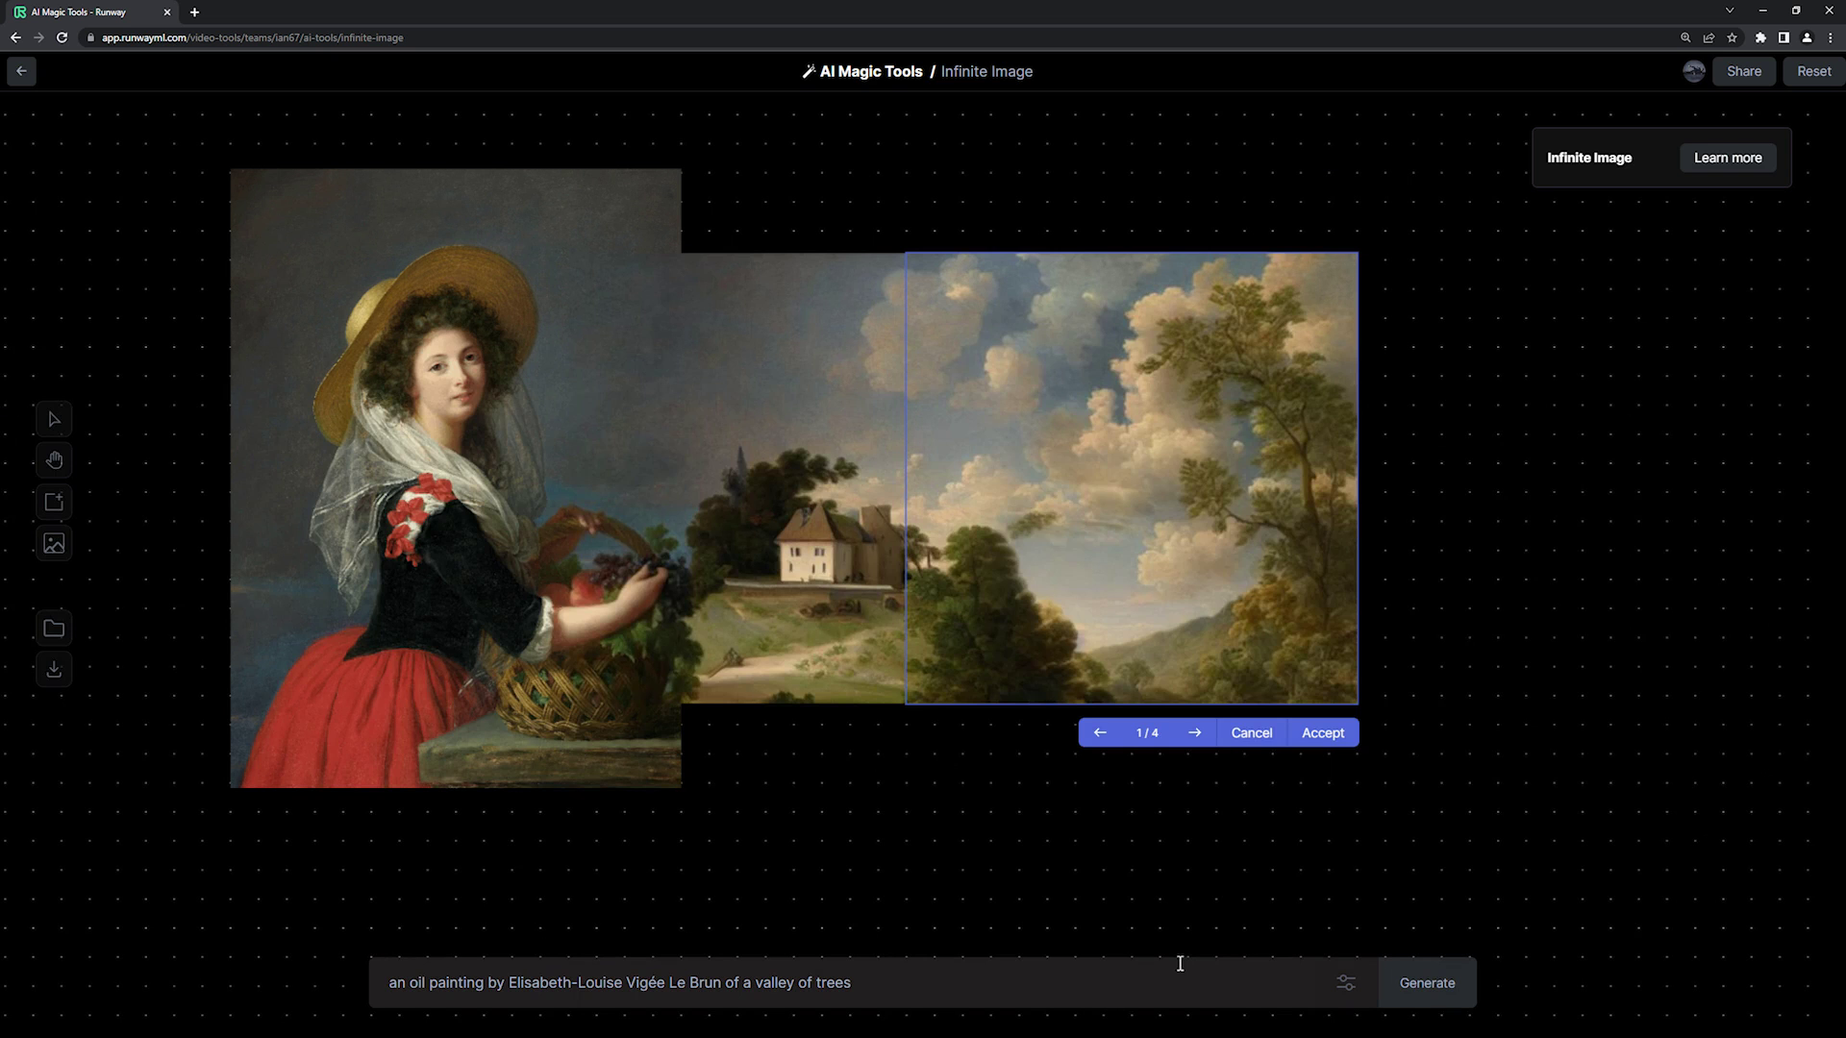
left_click(1194, 736)
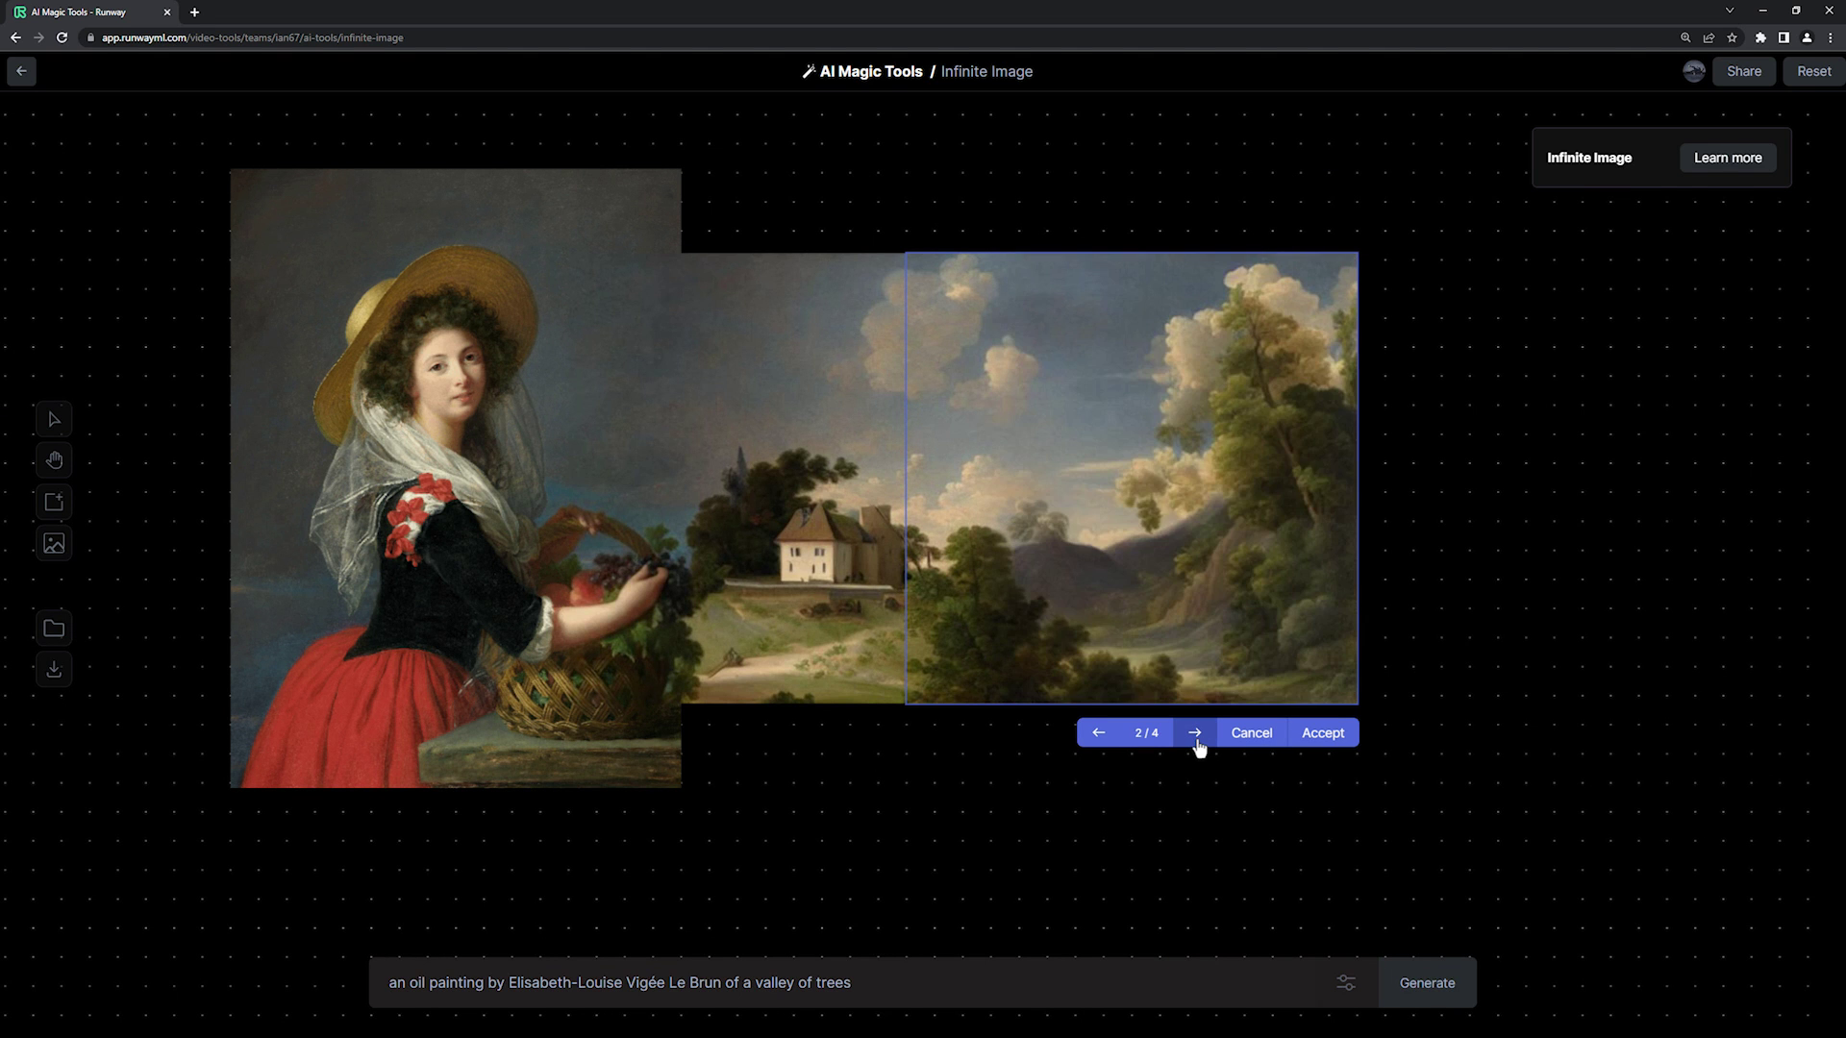
left_click(1196, 739)
left_click(1099, 736)
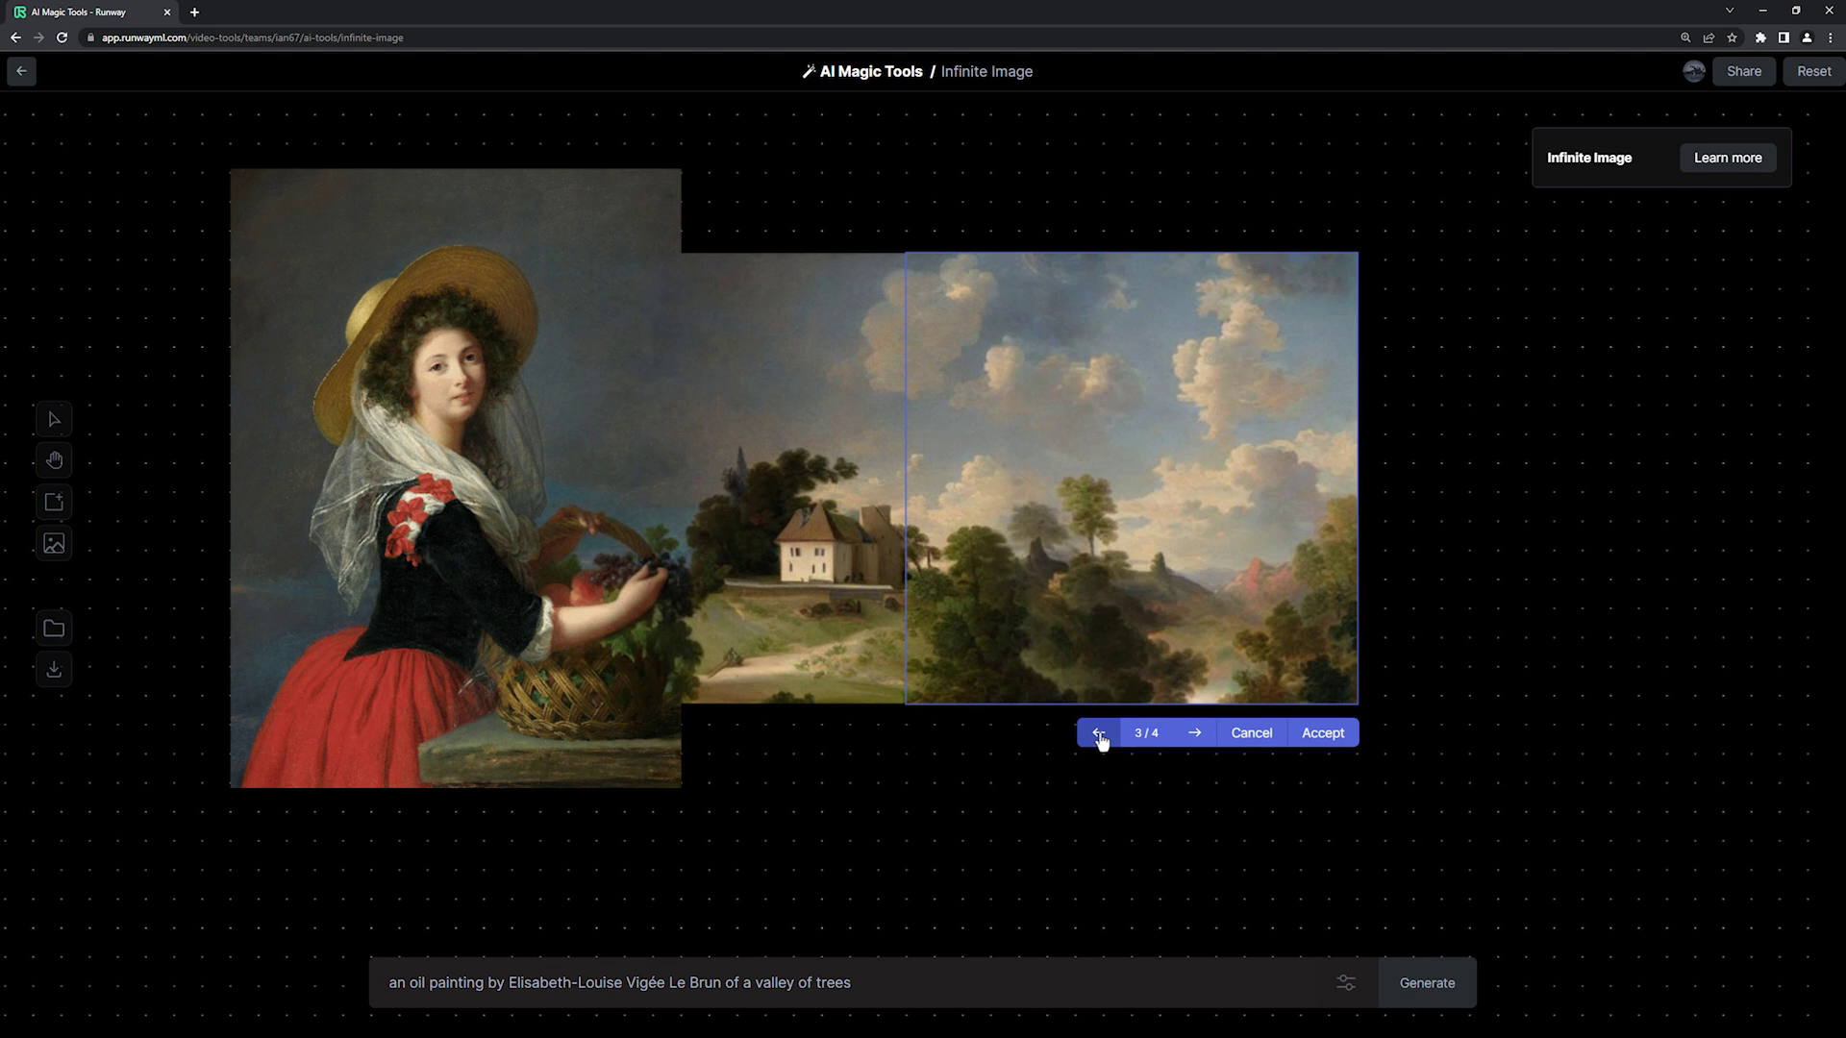
left_click(1323, 732)
Step: Generate 'the sun shining through a stormy sky' in a frame above the painting
left_click_drag(1160, 735, 872, 360)
left_click(931, 990)
key("BackSpace")
key("BackSpace")
key("BackSpace")
type("the sun")
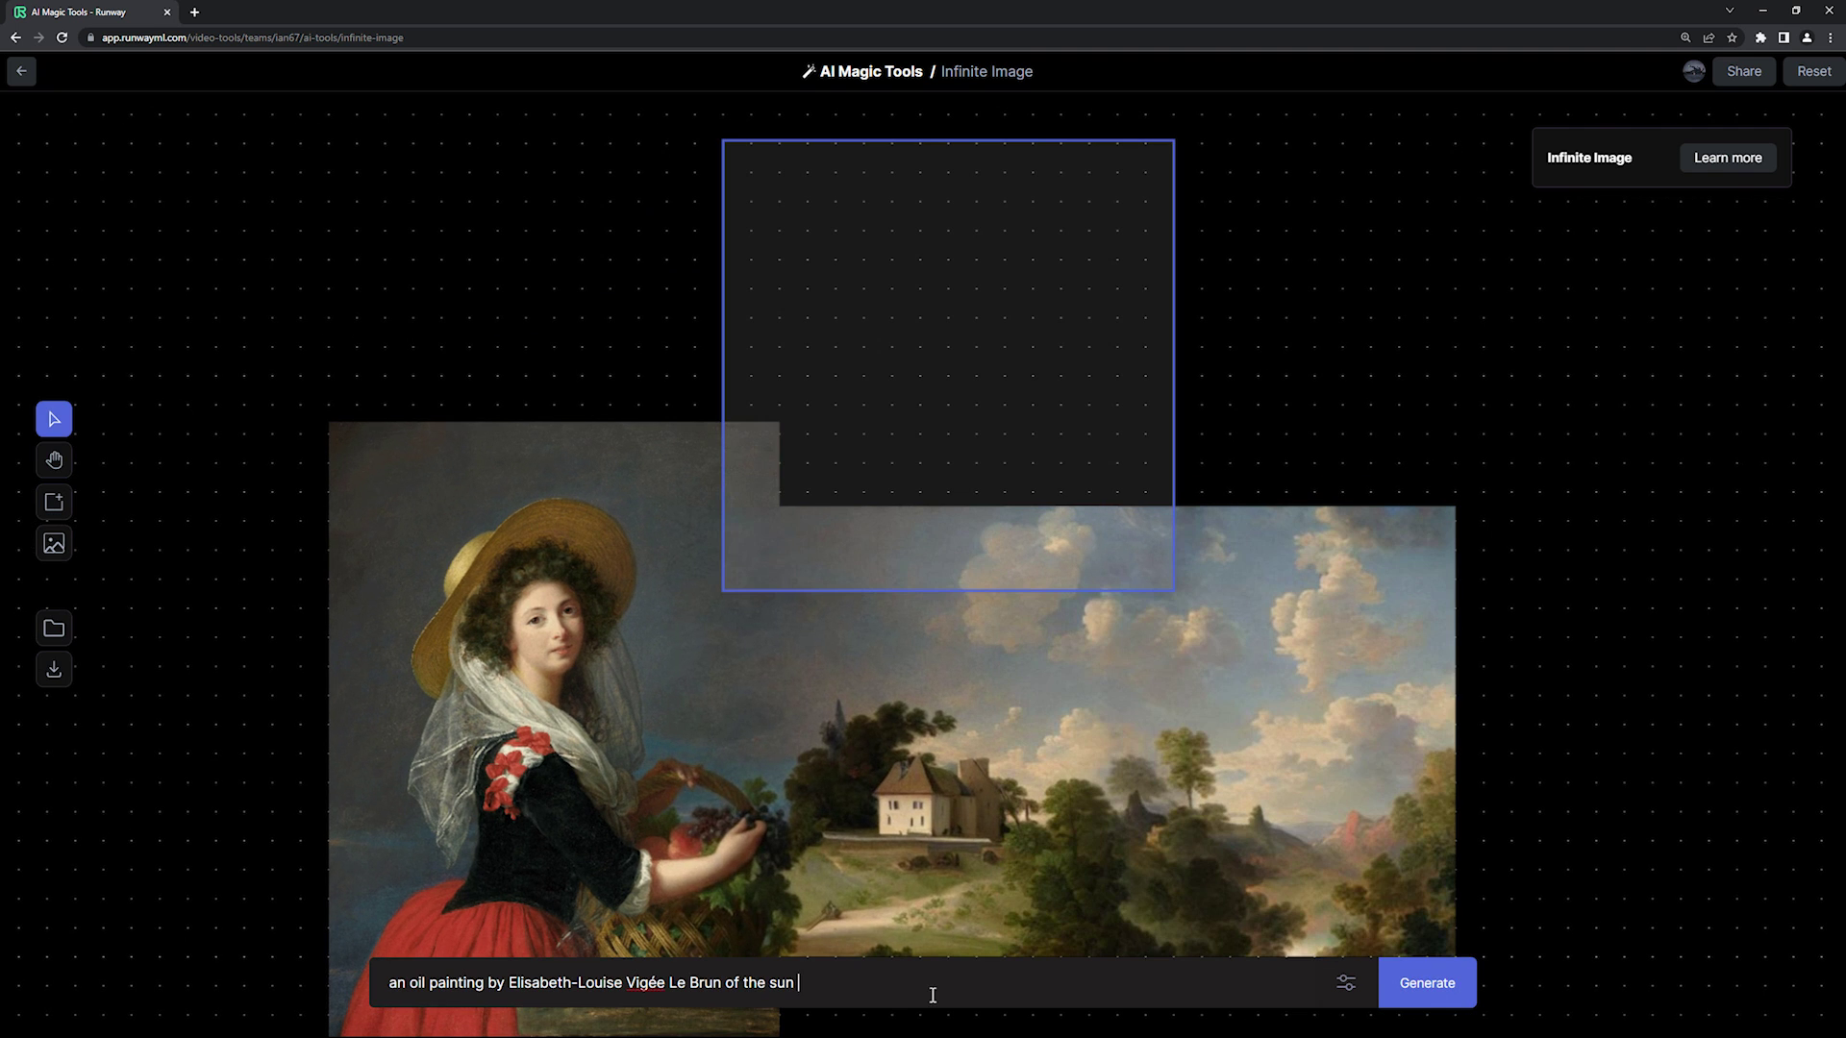
type(" shining through a stormy sky")
key("Return")
Step: Keep a sunlit stormy-sky variant and place a new frame at the lower left
left_click(1011, 620)
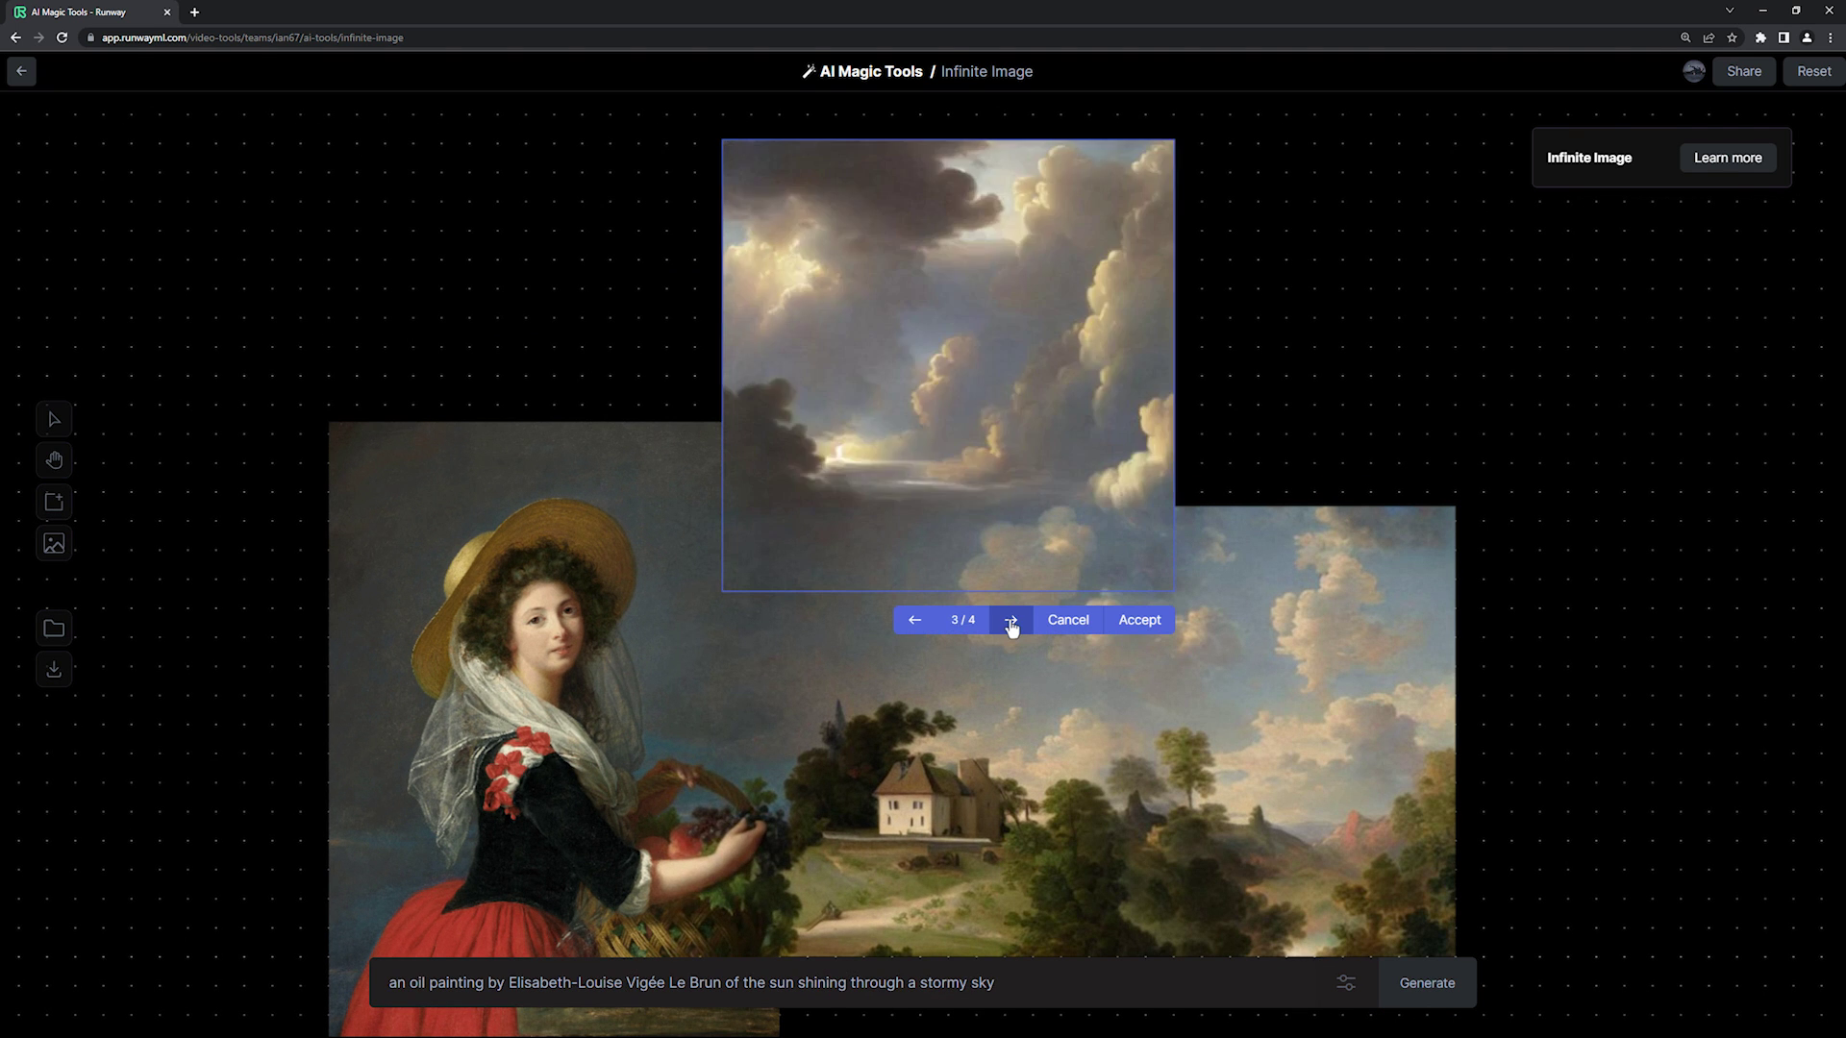
left_click(1140, 621)
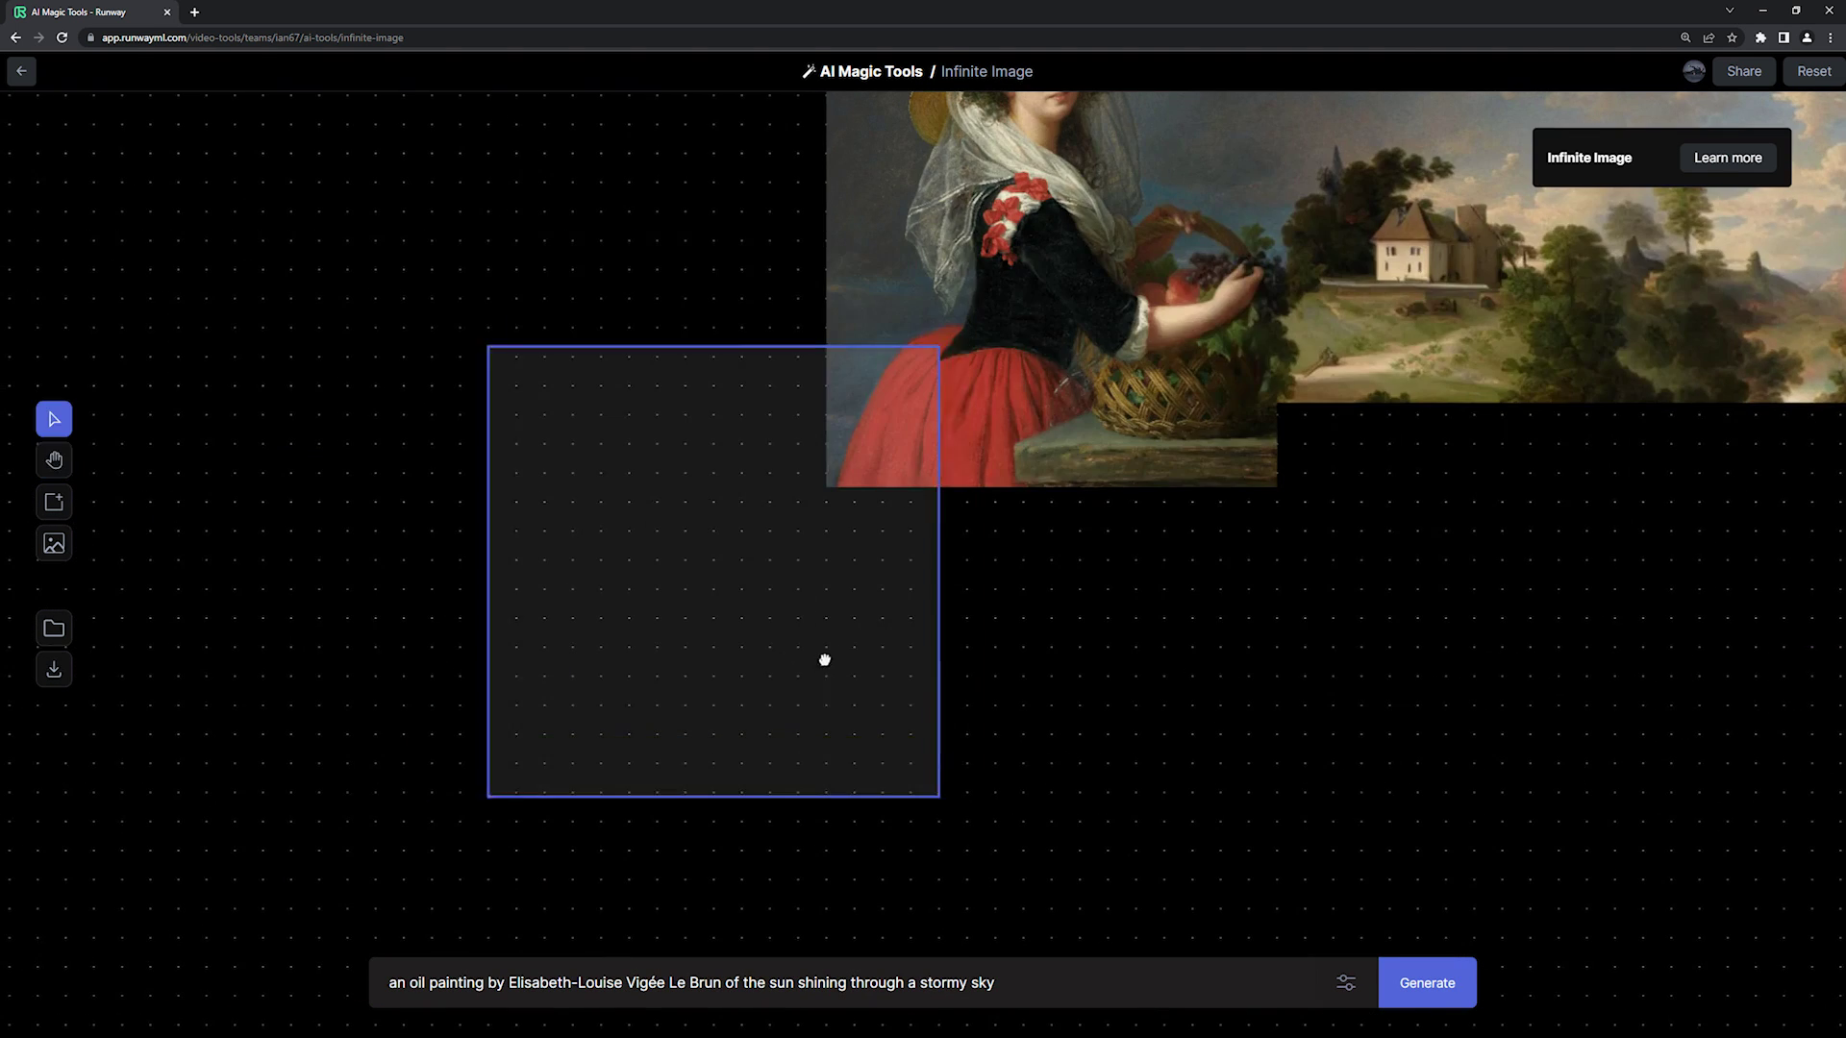
left_click(852, 660)
left_click_drag(742, 985, 1120, 985)
type("a flowi")
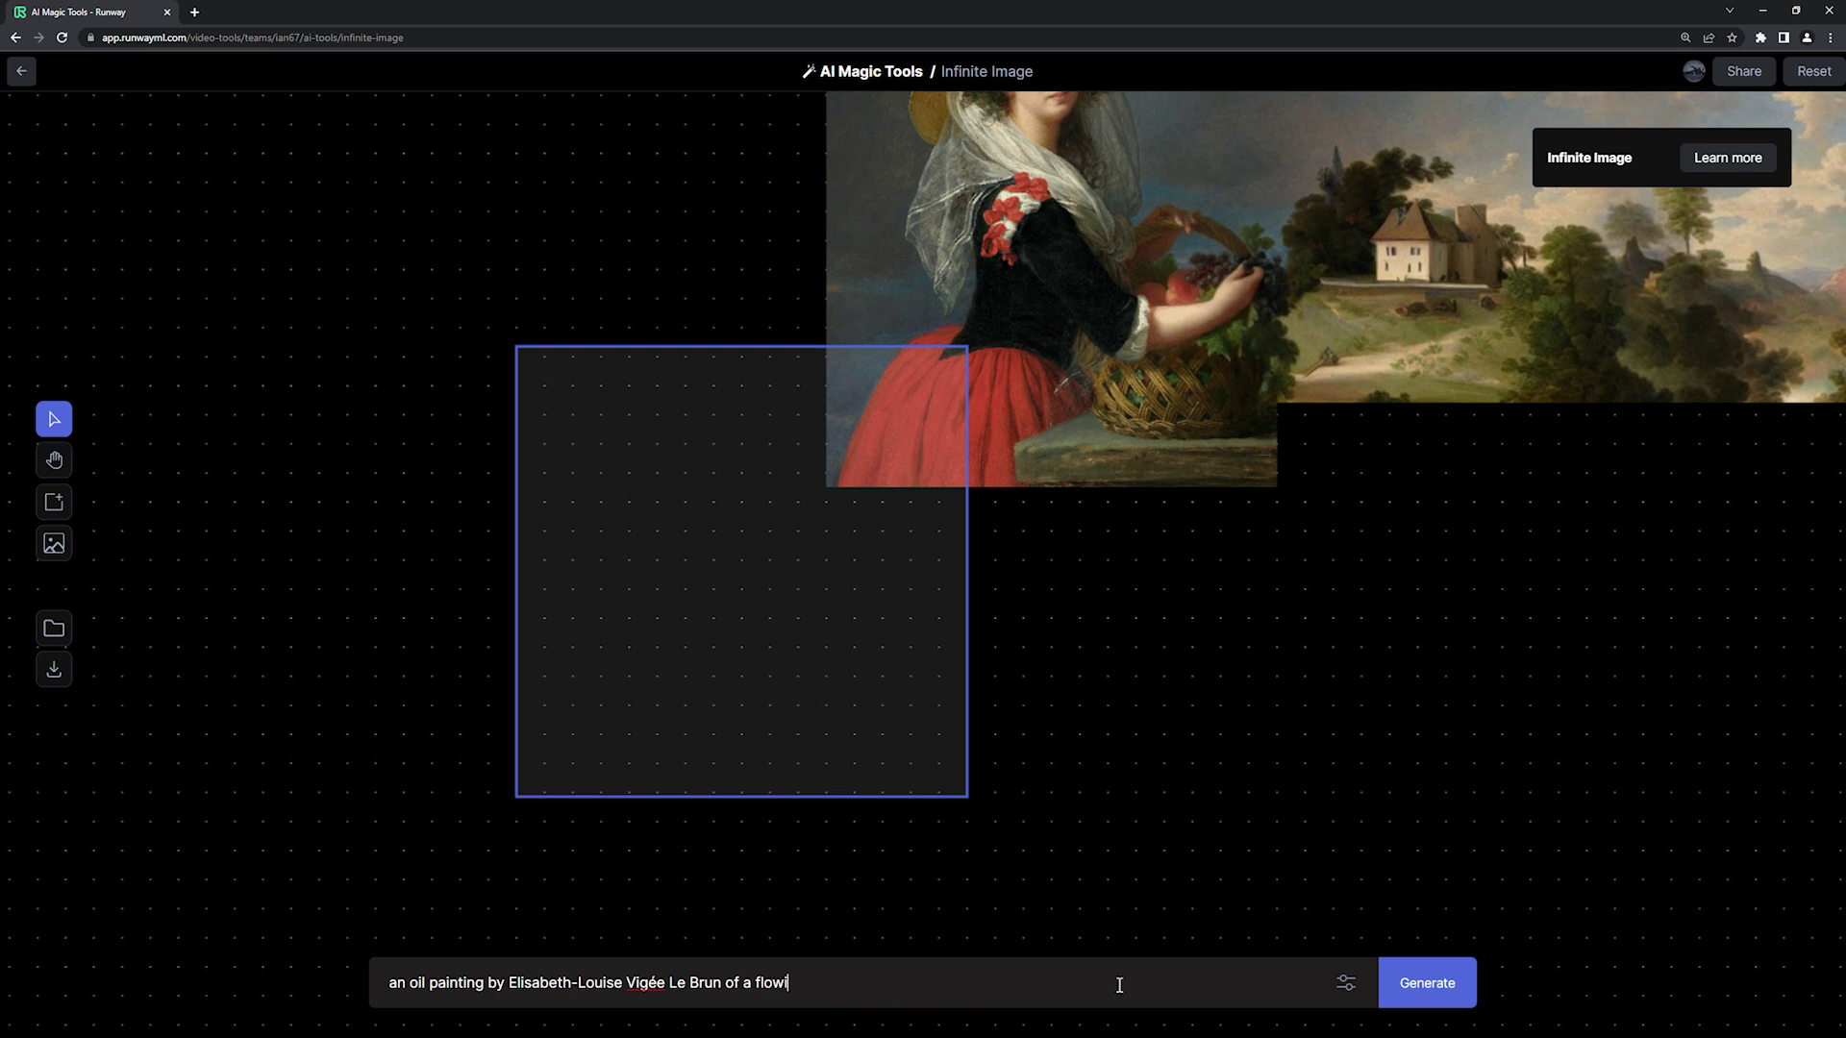
type("ng red dress next to a wooden barrel of grapes")
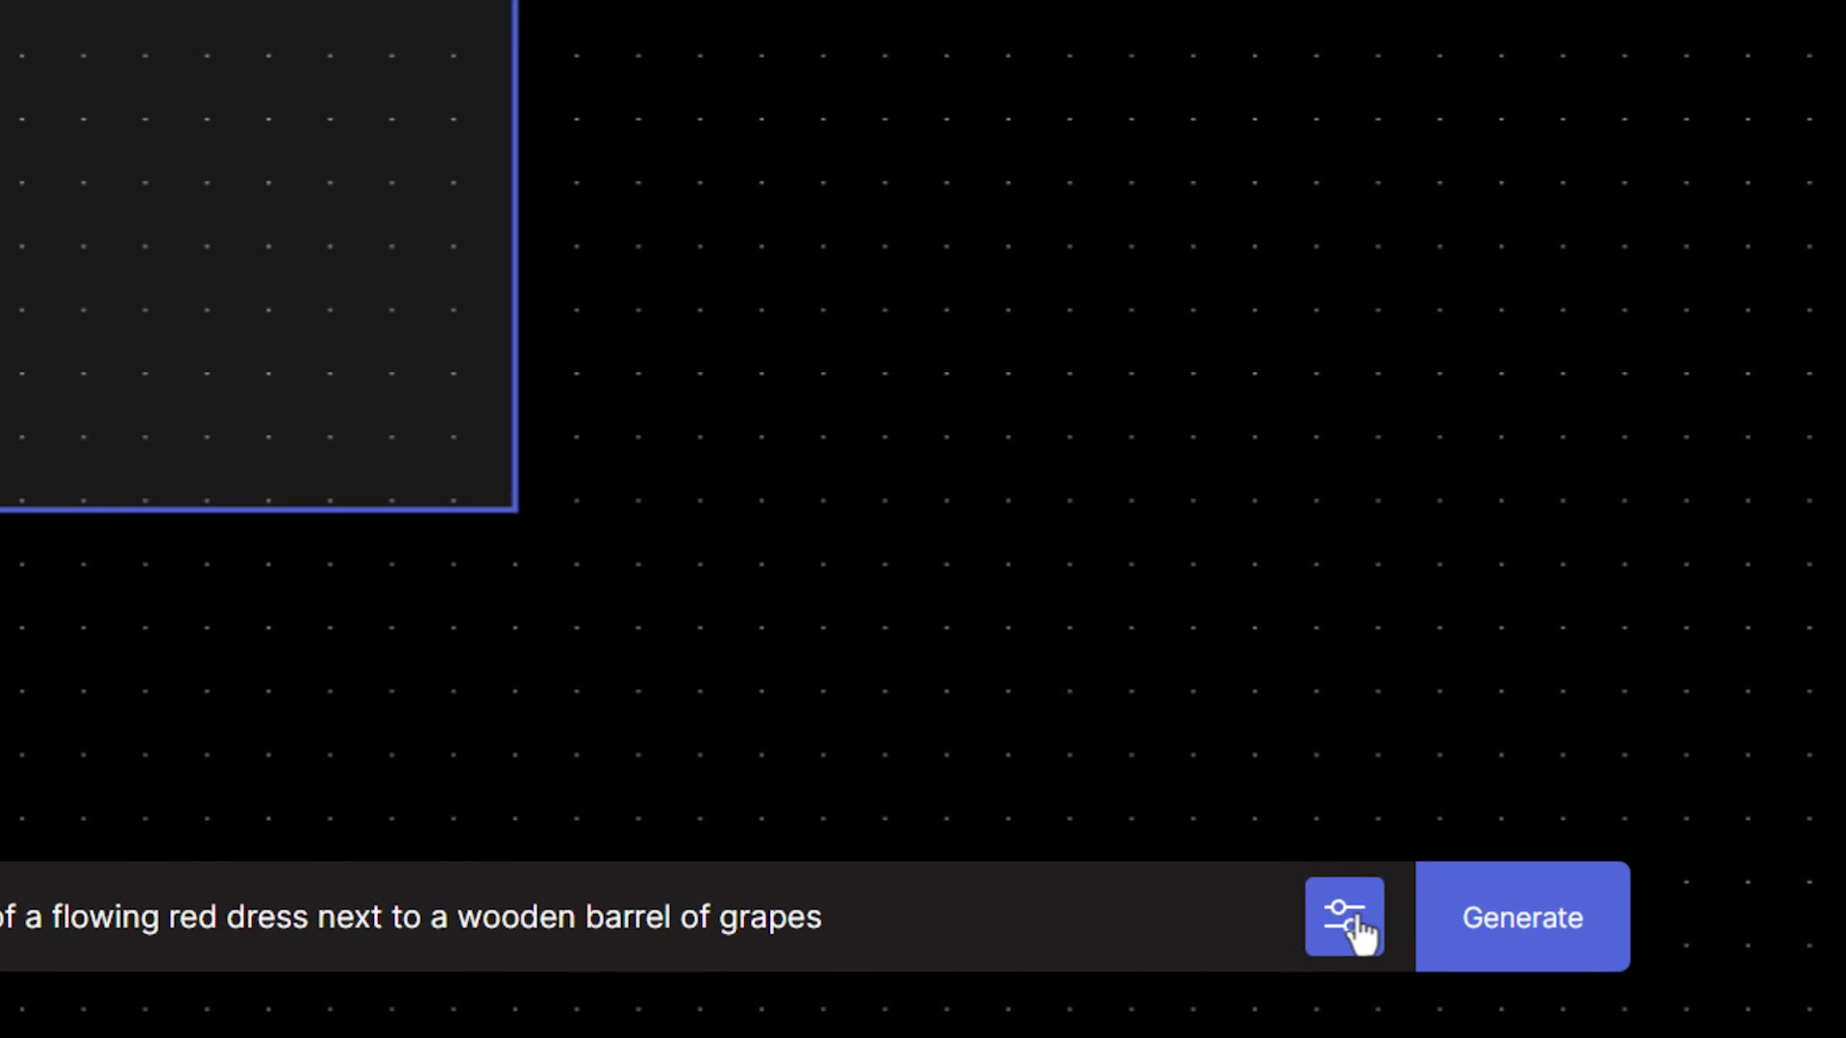
Step: Set the Prompt Weight slider to 20.6 in the generation settings
left_click(1359, 934)
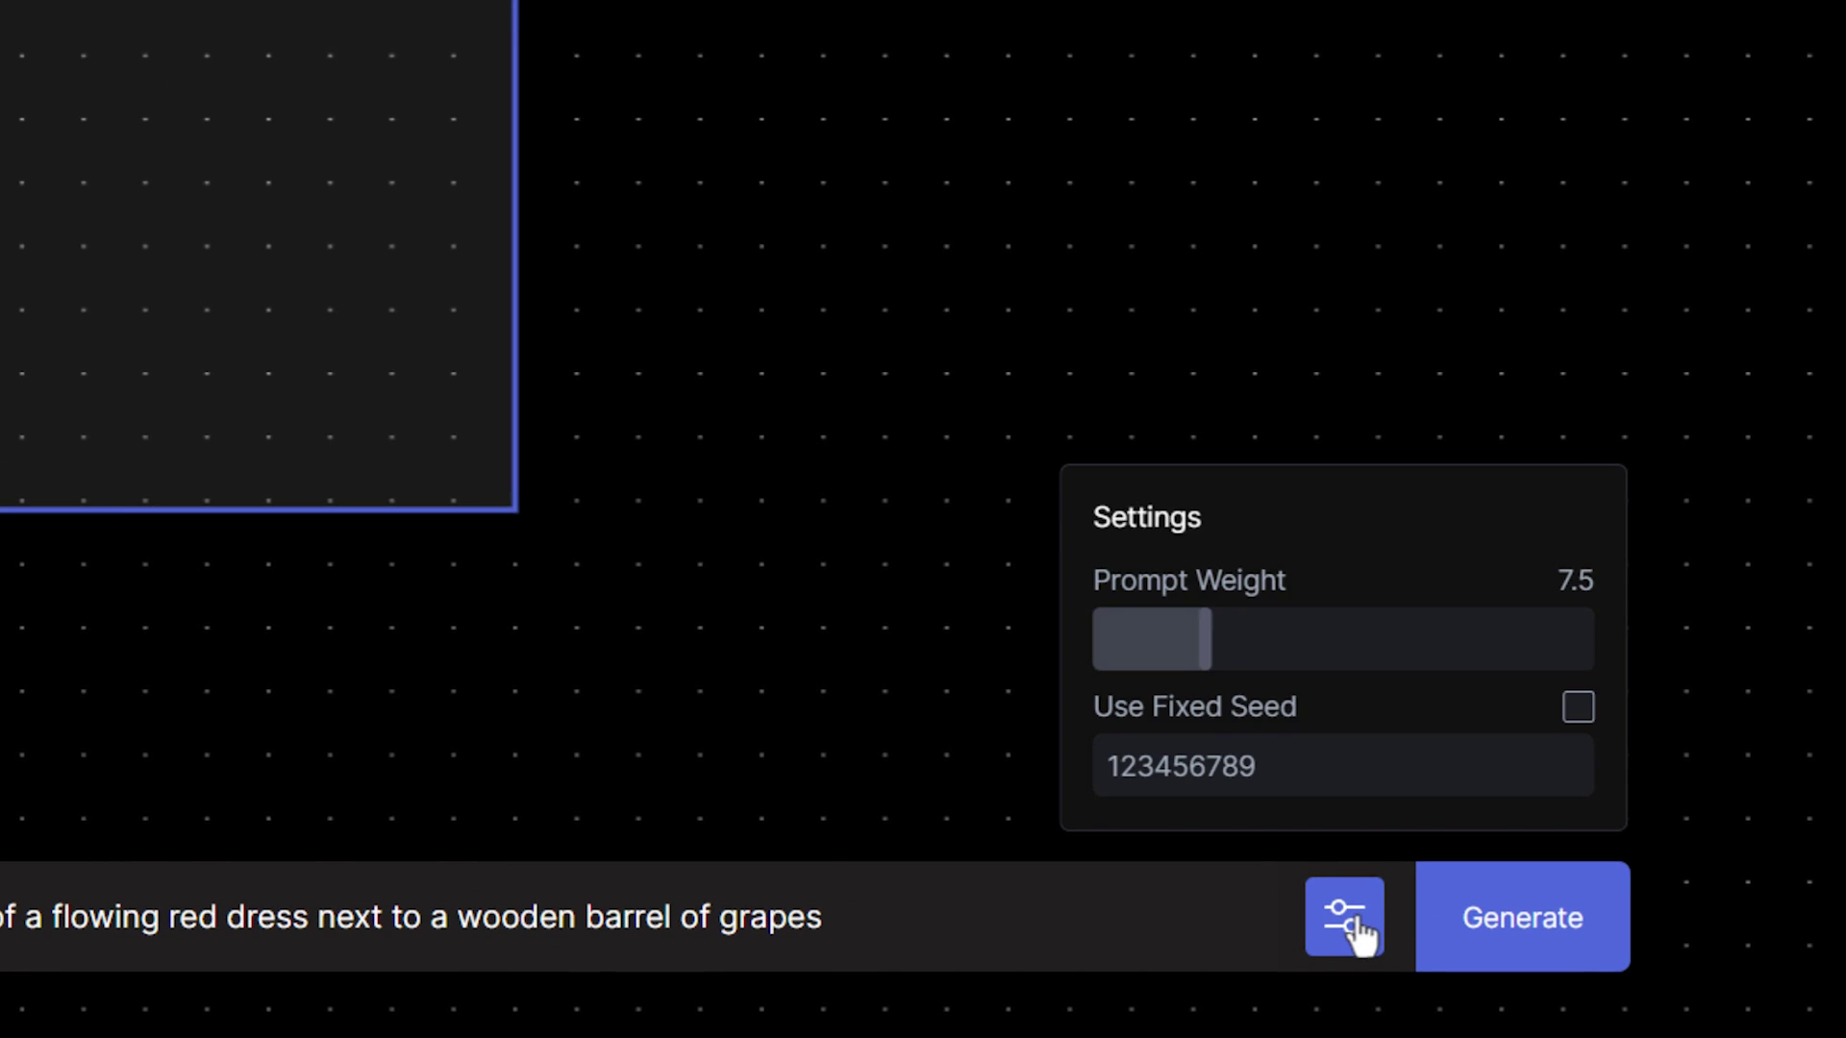
left_click_drag(1206, 644, 1143, 644)
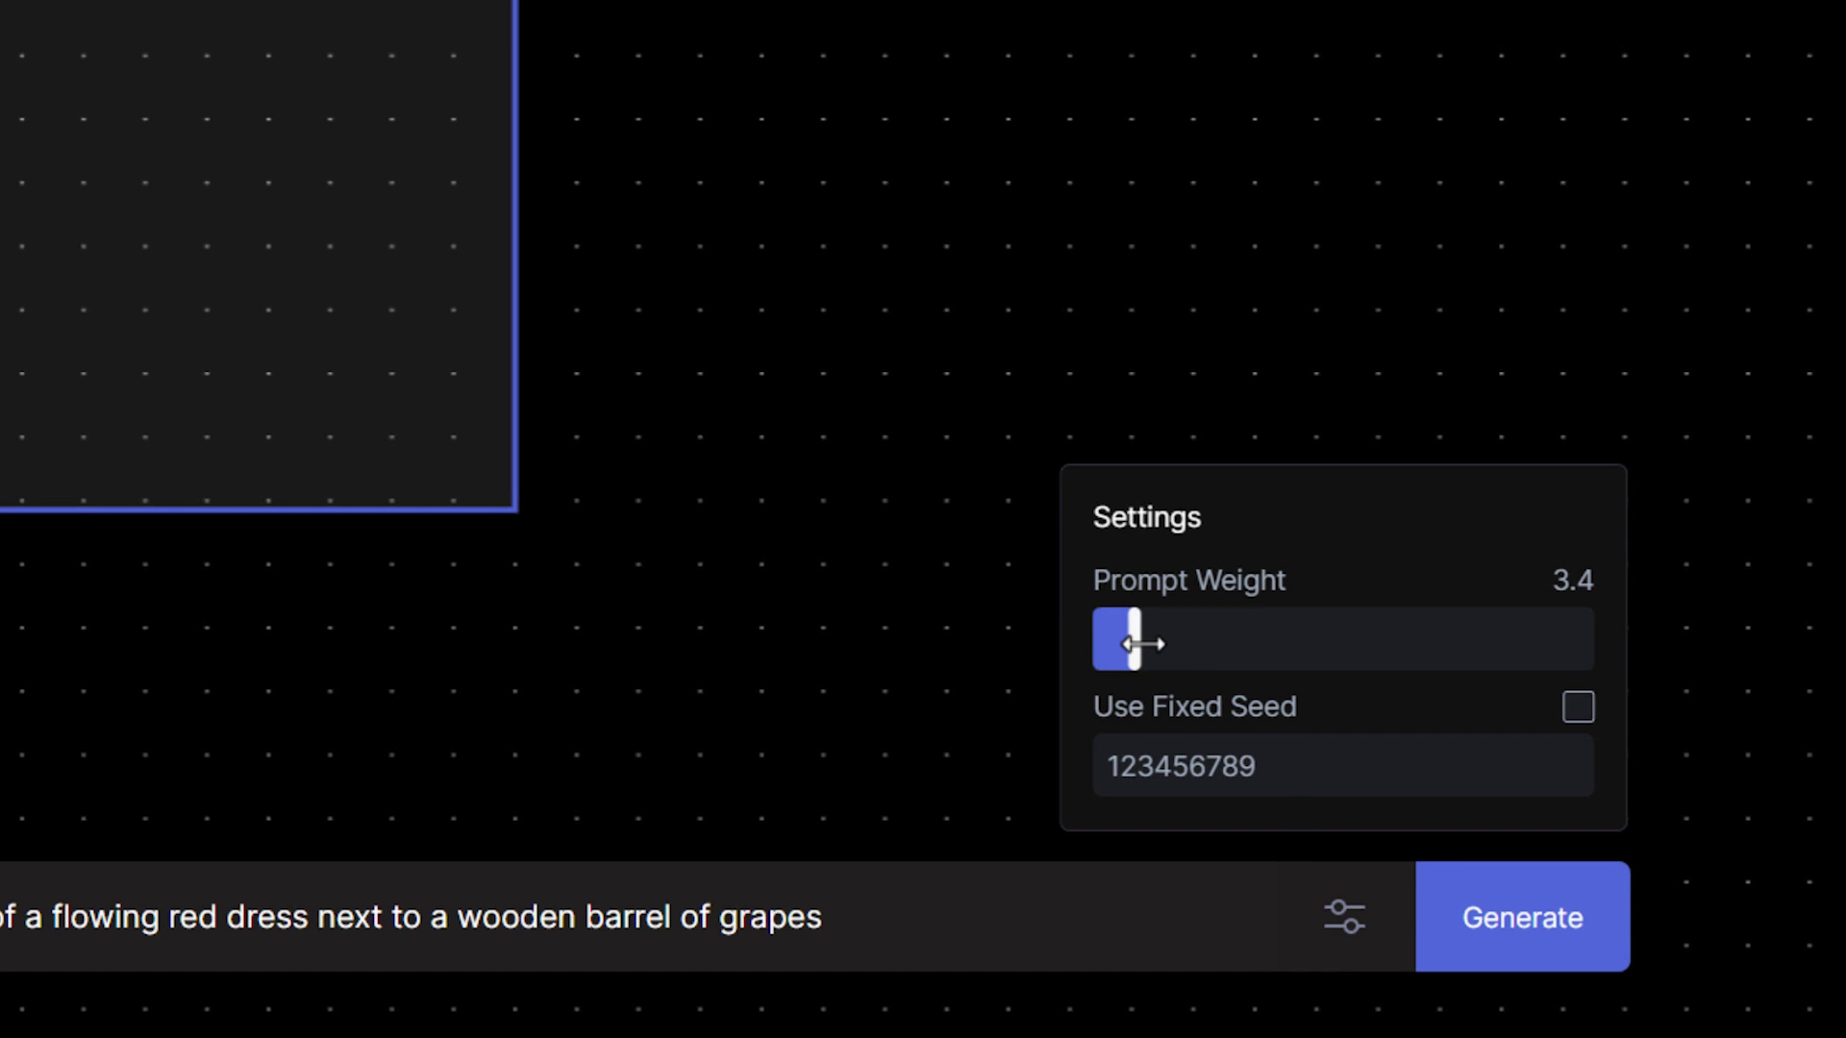
left_click_drag(1143, 645, 1425, 633)
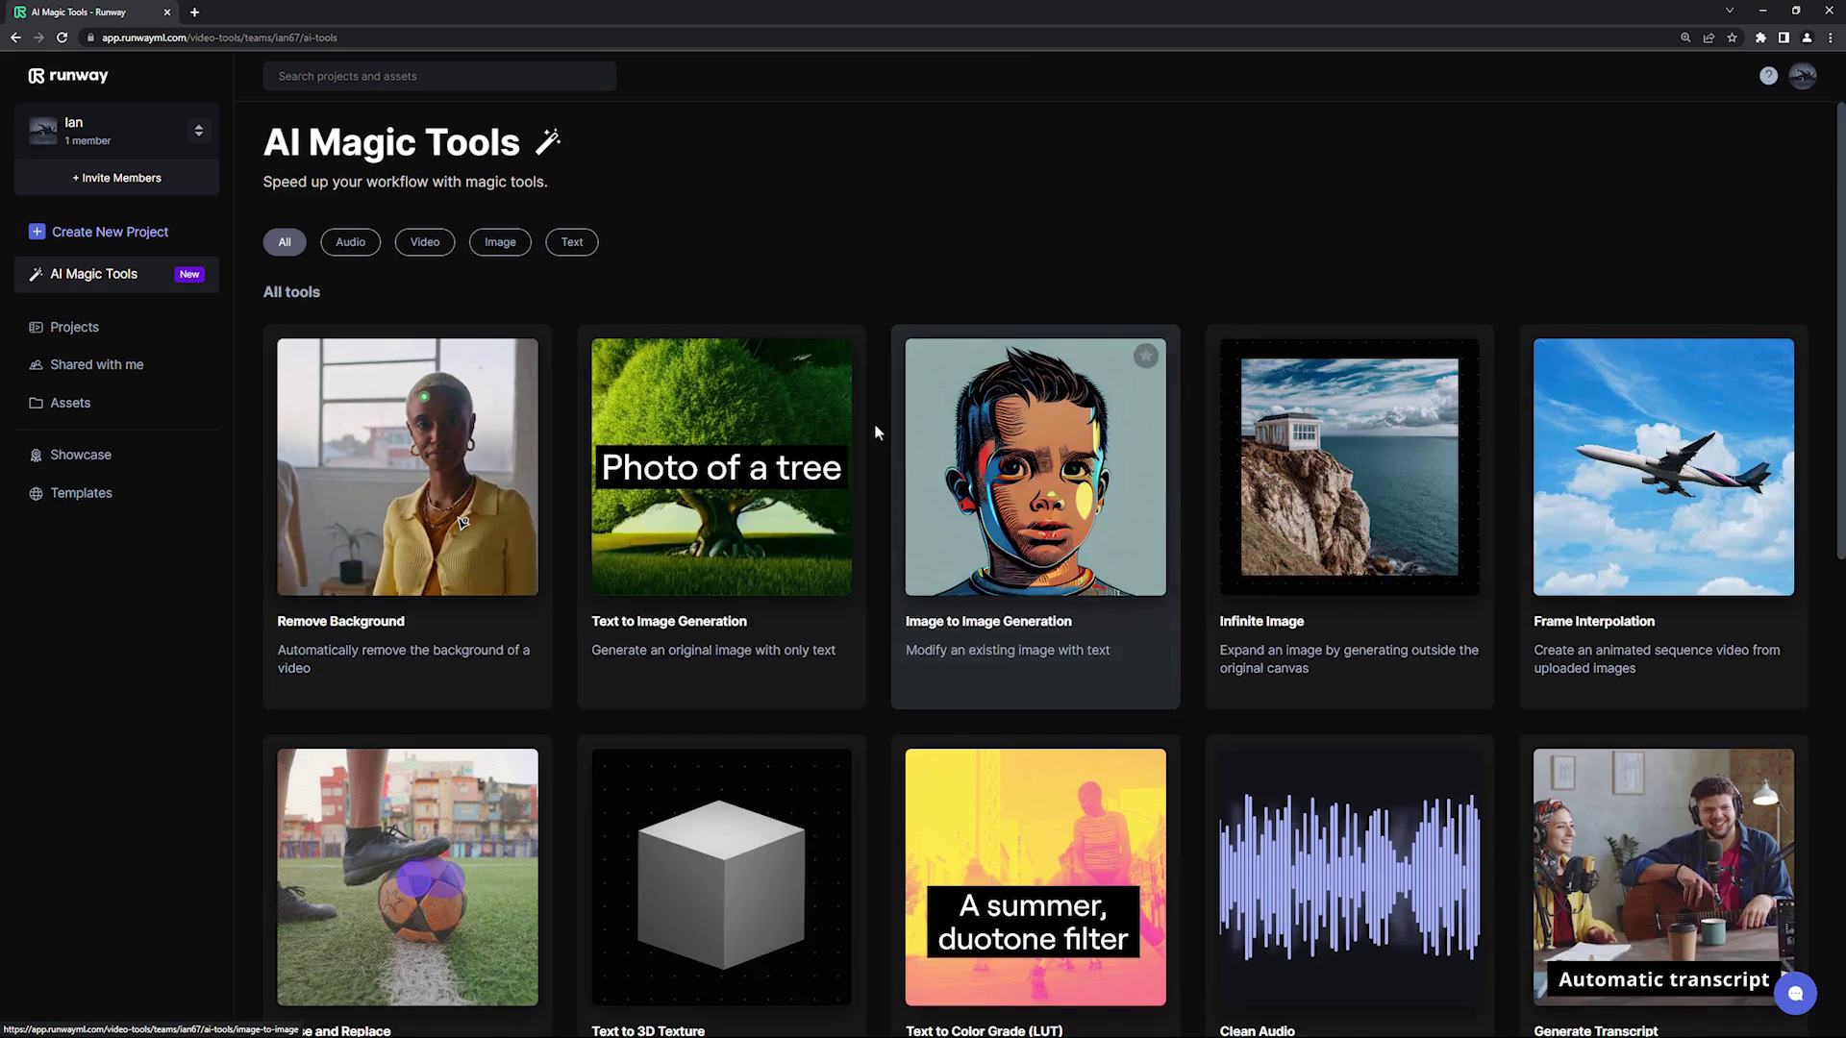
scroll(874, 422, "down", 5)
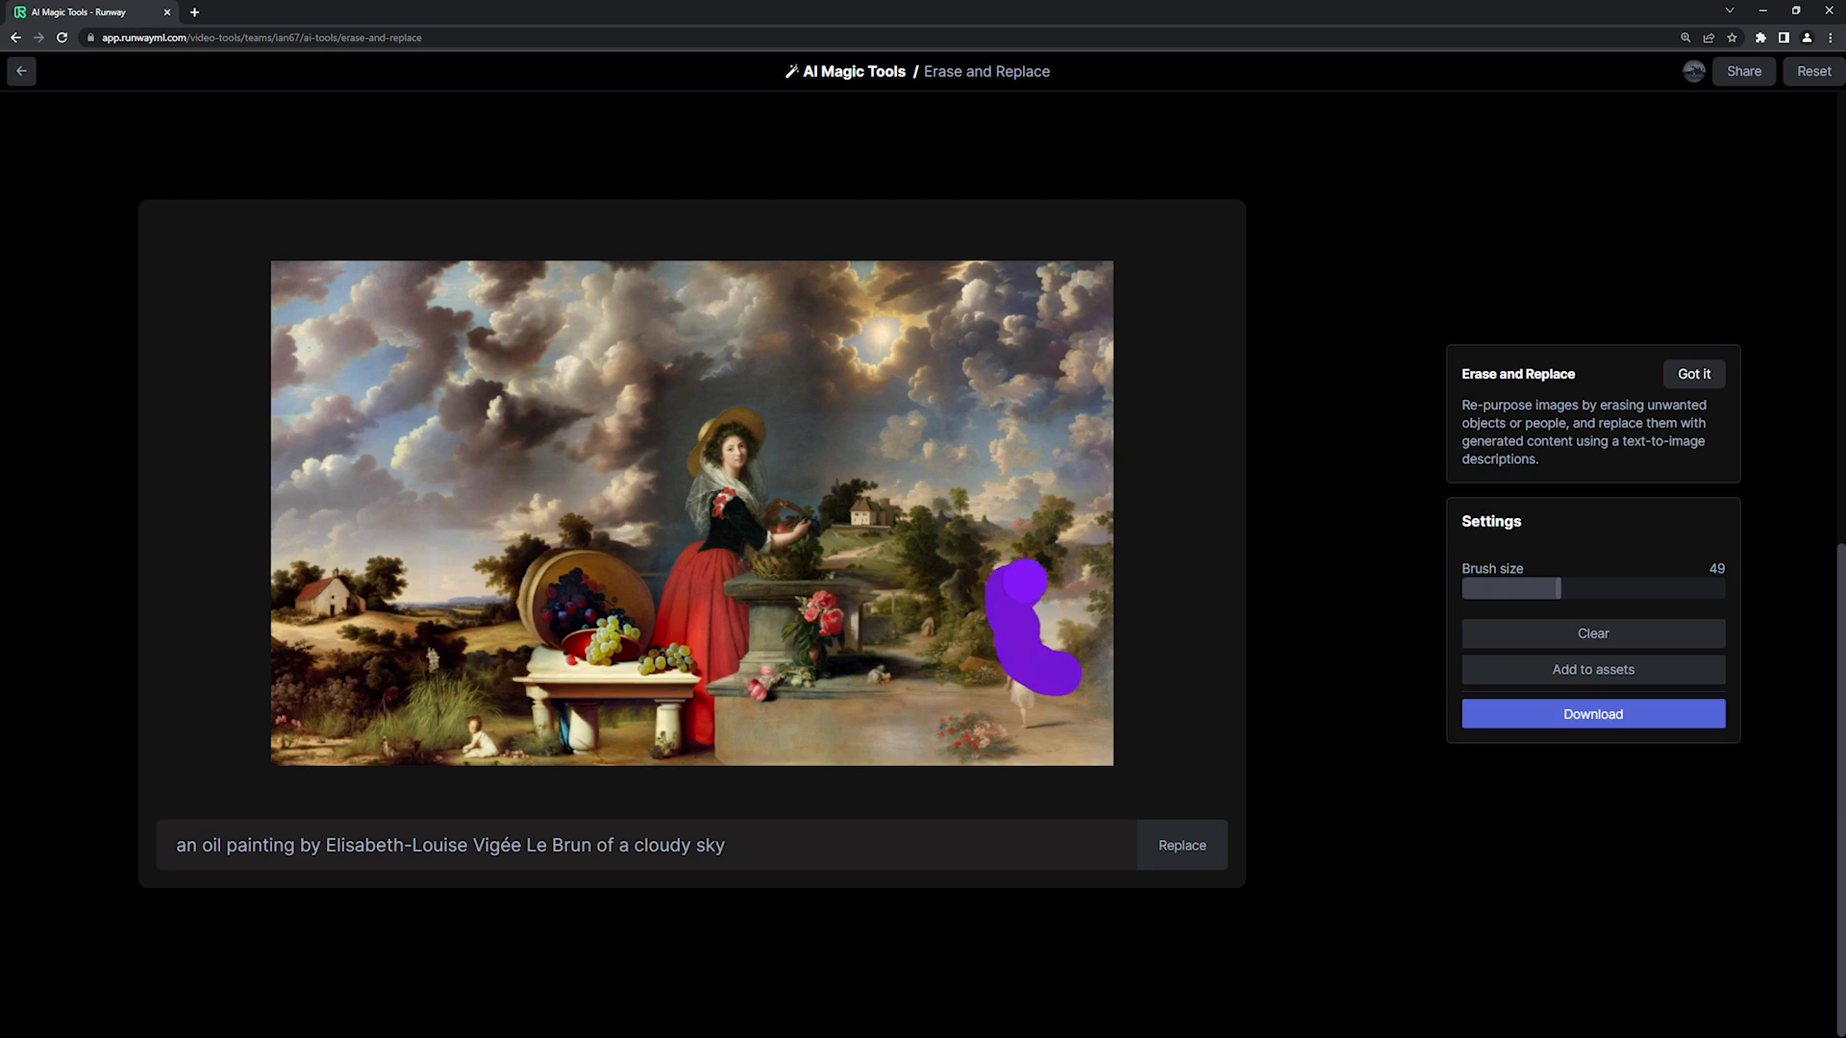
Step: Fill a masked right-side patch with 'trees and bushes', then bring up the support form
left_click_drag(1017, 577, 1088, 620)
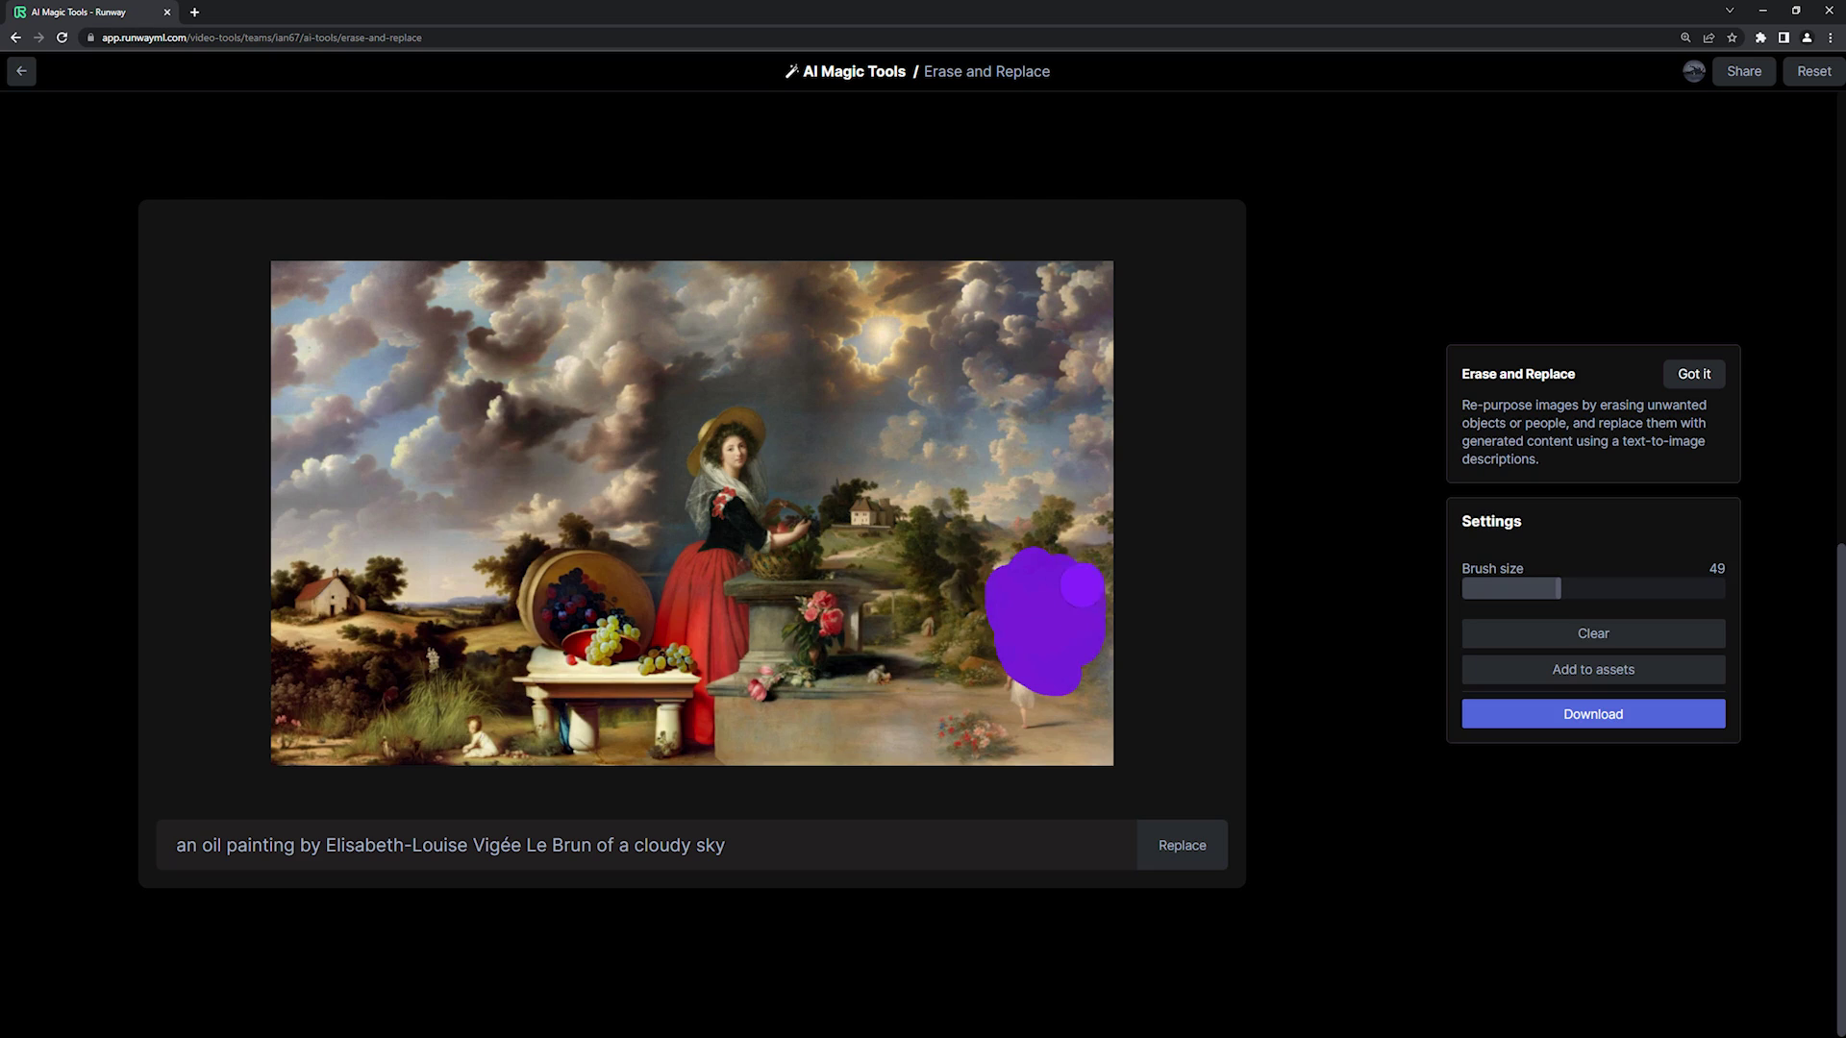
left_click(810, 845)
key("BackSpace")
key("BackSpace")
key("BackSpace")
type("trees and b")
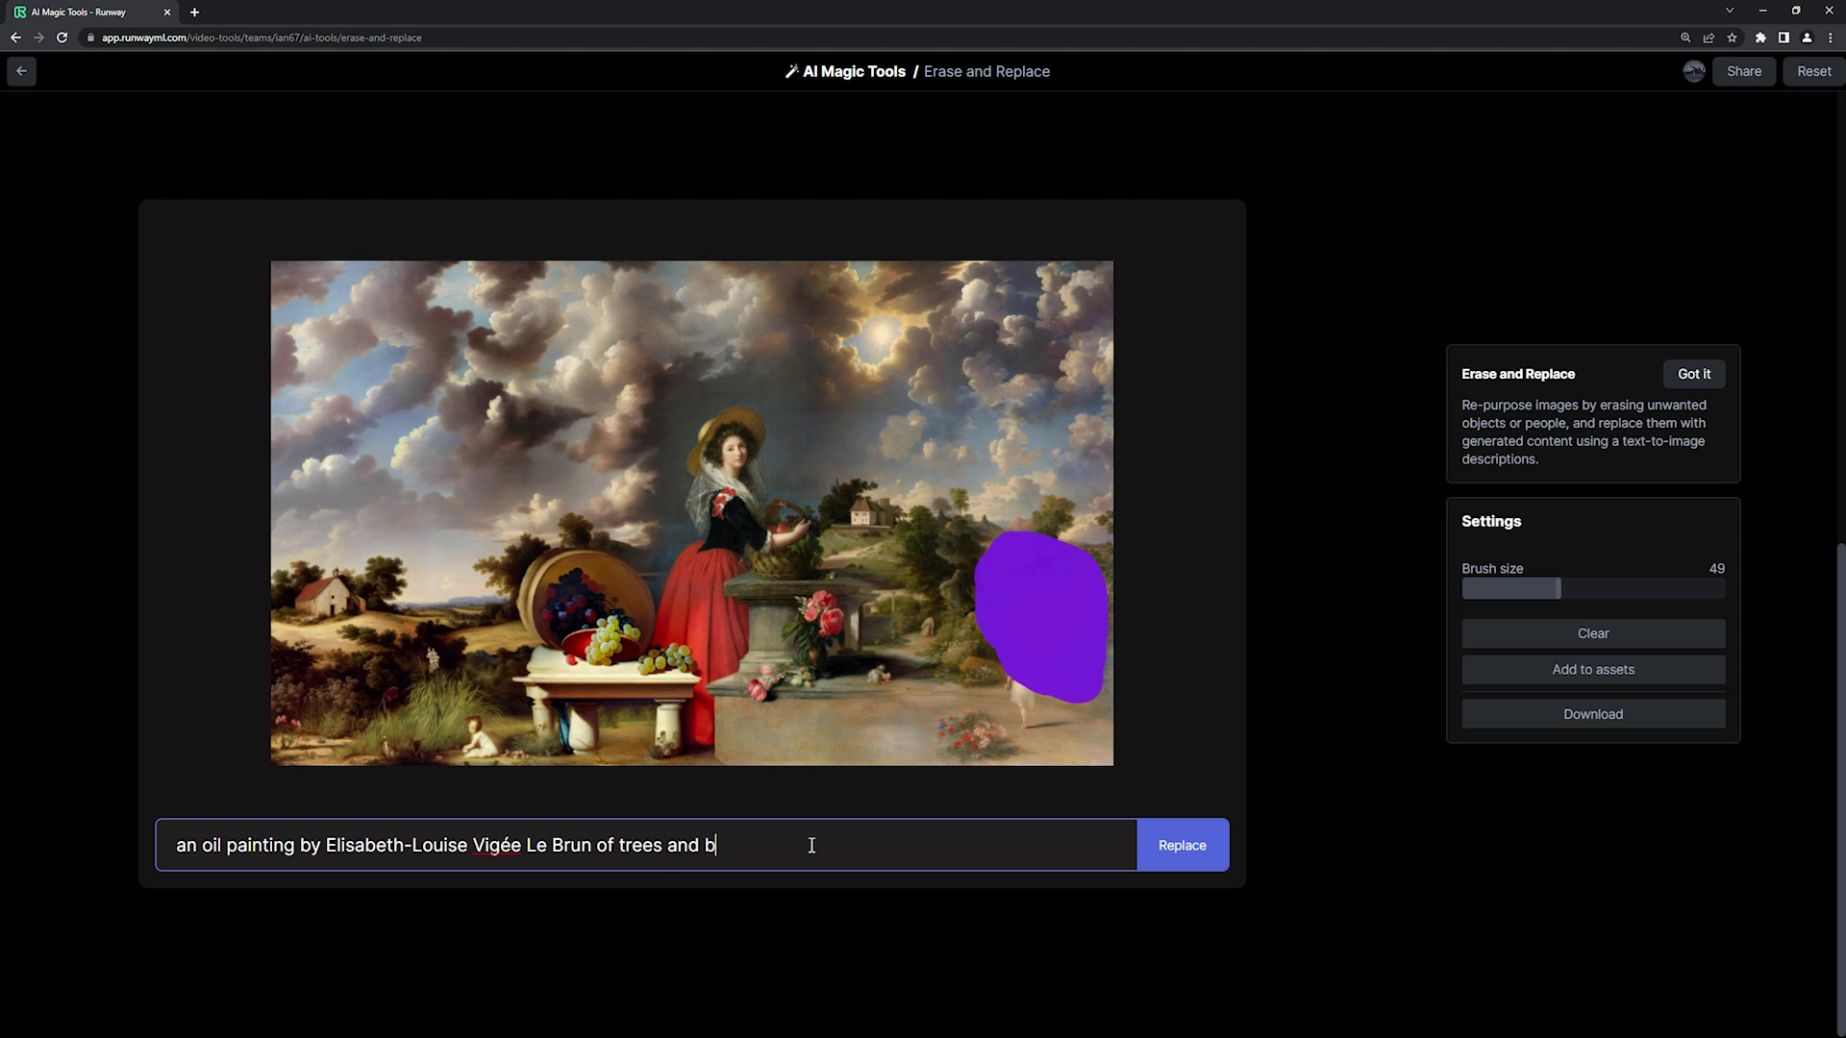
type("ushe")
key("Return")
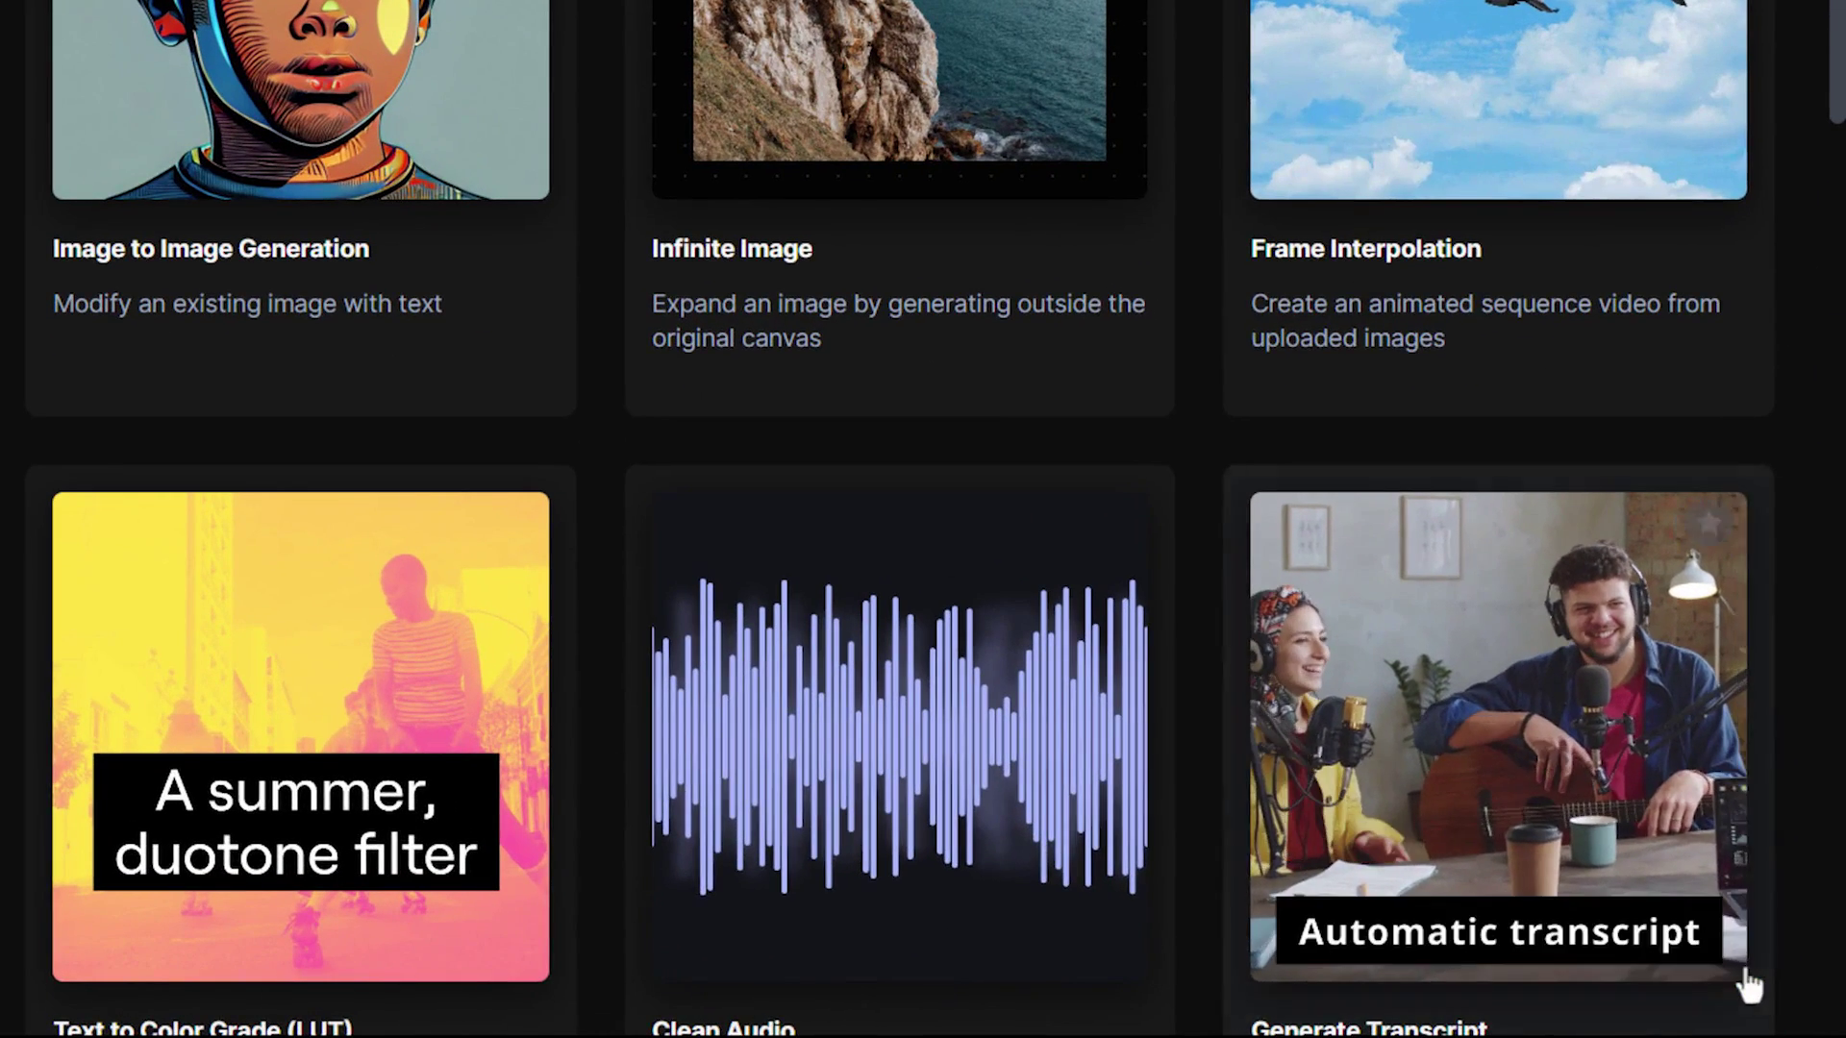
left_click(1750, 986)
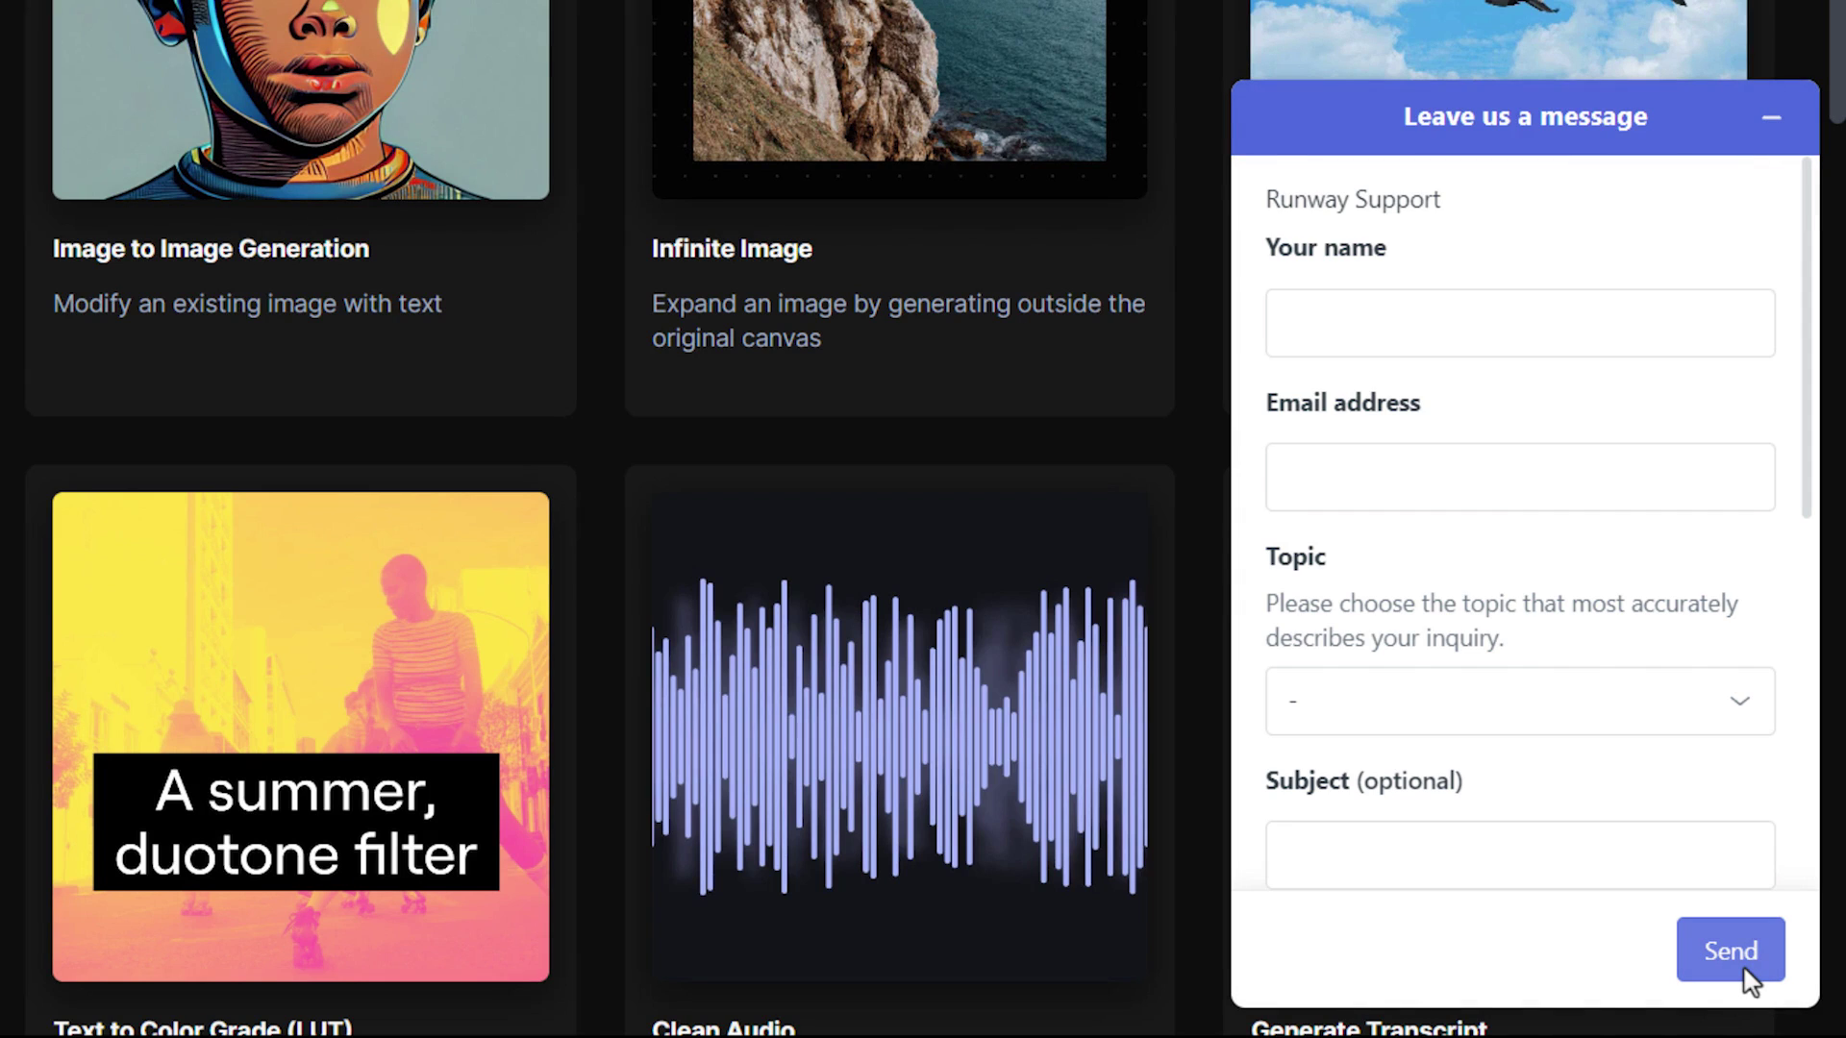